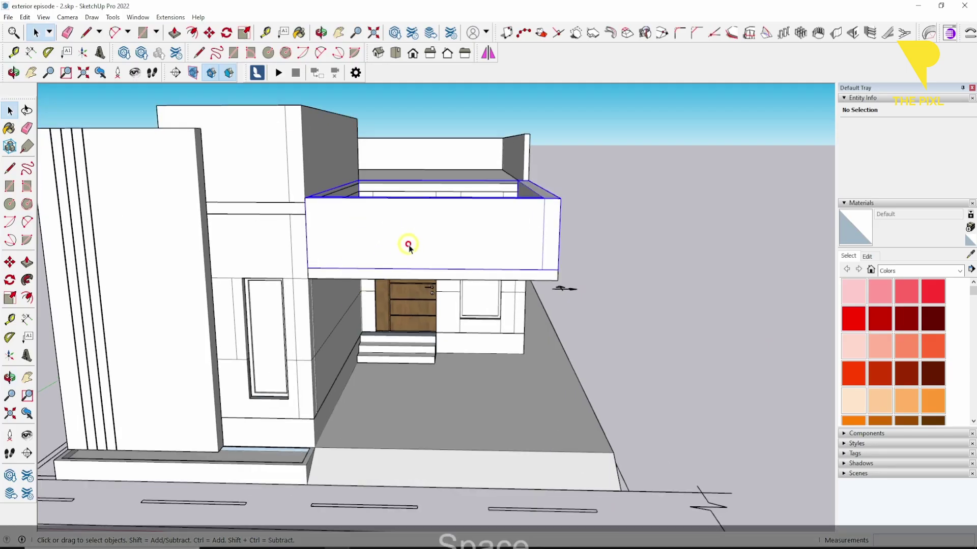
Reduce the height of the front balcony parapet with the Scale tool, leave its group and save the model
{"action": "mouse_move", "coordinate": [404, 245]}
{"action": "middle_mouse_down"}
{"action": "mouse_move", "coordinate": [495, 255]}
{"action": "mouse_move", "coordinate": [490, 280]}
{"action": "middle_mouse_up"}
{"action": "scroll", "coordinate": [495, 255], "scroll_direction": "up", "scroll_amount": 3}
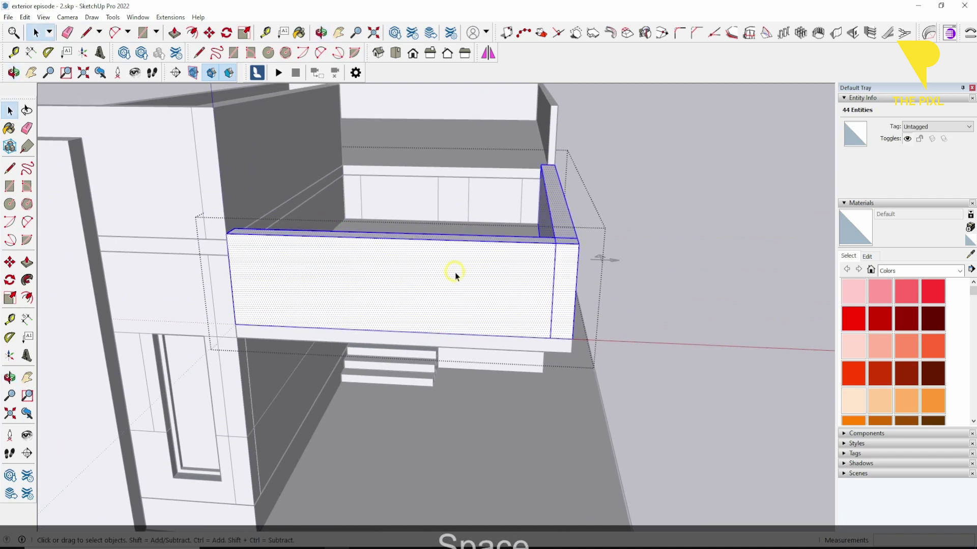
{"action": "key", "text": "s"}
{"action": "left_click", "coordinate": [427, 192]}
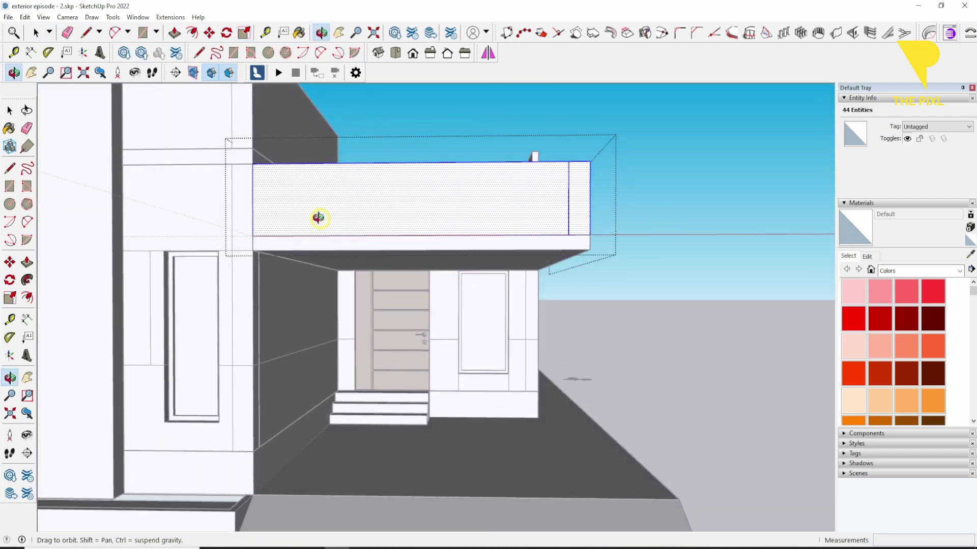
{"action": "left_click", "coordinate": [338, 246]}
{"action": "key", "text": "ctrl+s"}
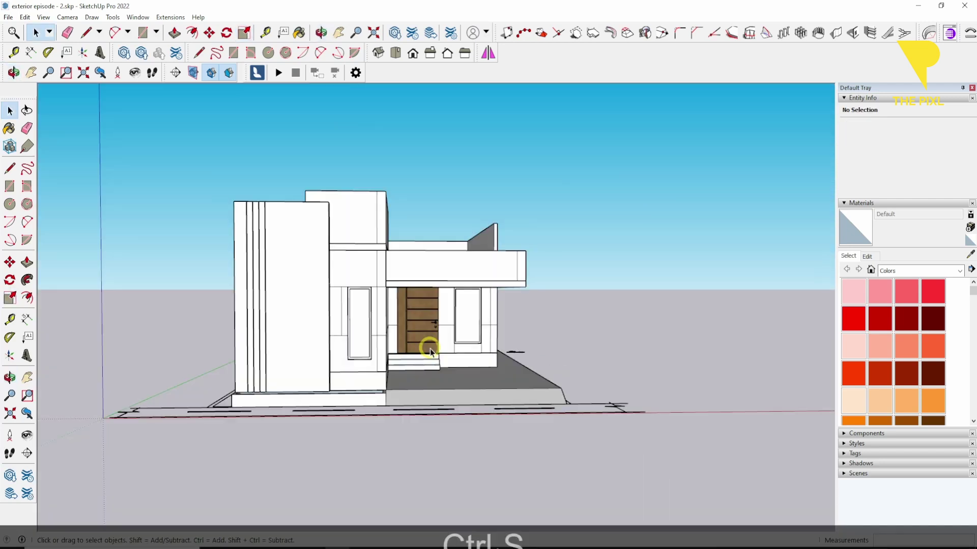
Draw a 4 1/2" by 50' rectangle over the narrow boundary strip along the plot's long side next to the driveway
{"action": "middle_click_drag", "start_coordinate": [430, 351], "coordinate": [418, 332]}
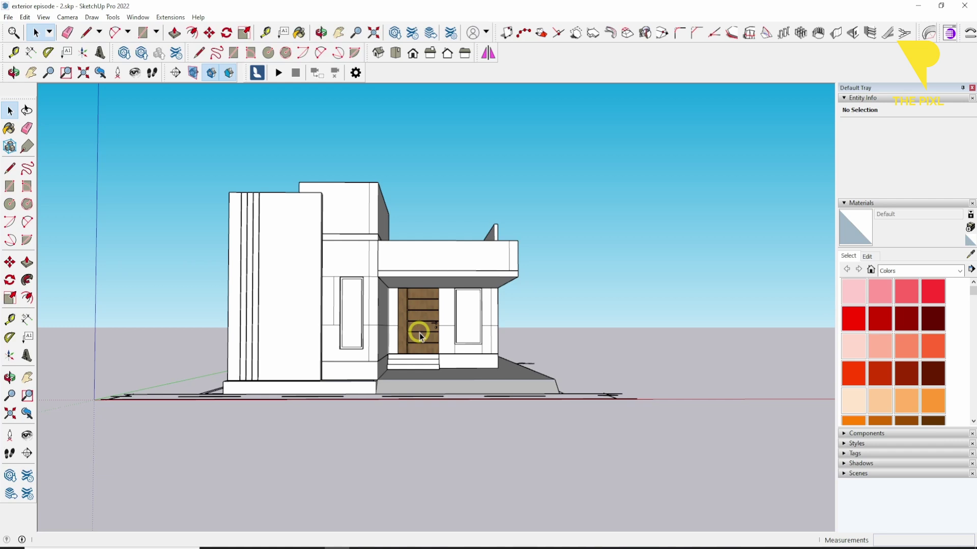
{"action": "scroll", "coordinate": [419, 334], "scroll_direction": "down", "scroll_amount": 3}
{"action": "middle_click_drag", "start_coordinate": [421, 319], "coordinate": [422, 497]}
{"action": "scroll", "coordinate": [279, 445], "scroll_direction": "up", "scroll_amount": 8}
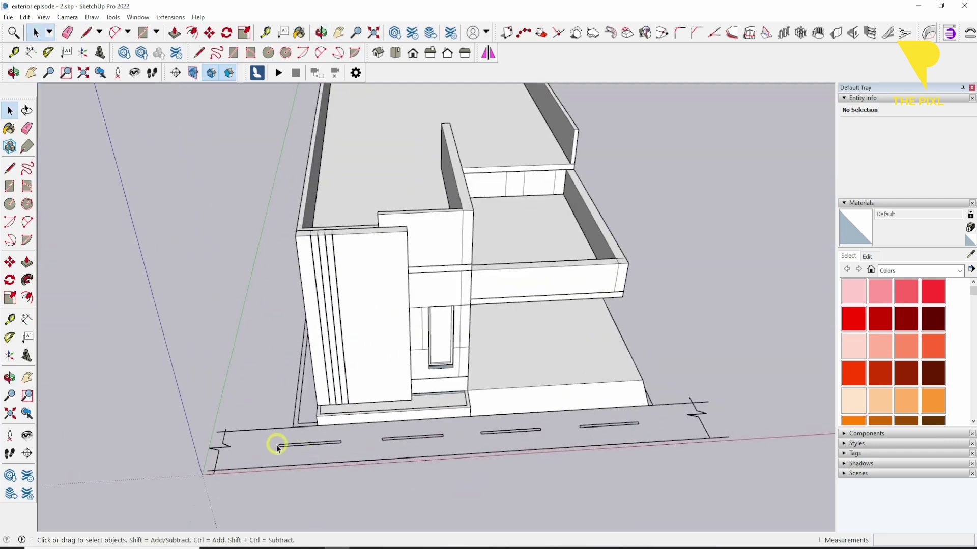
{"action": "scroll", "coordinate": [294, 436], "scroll_direction": "up", "scroll_amount": 1}
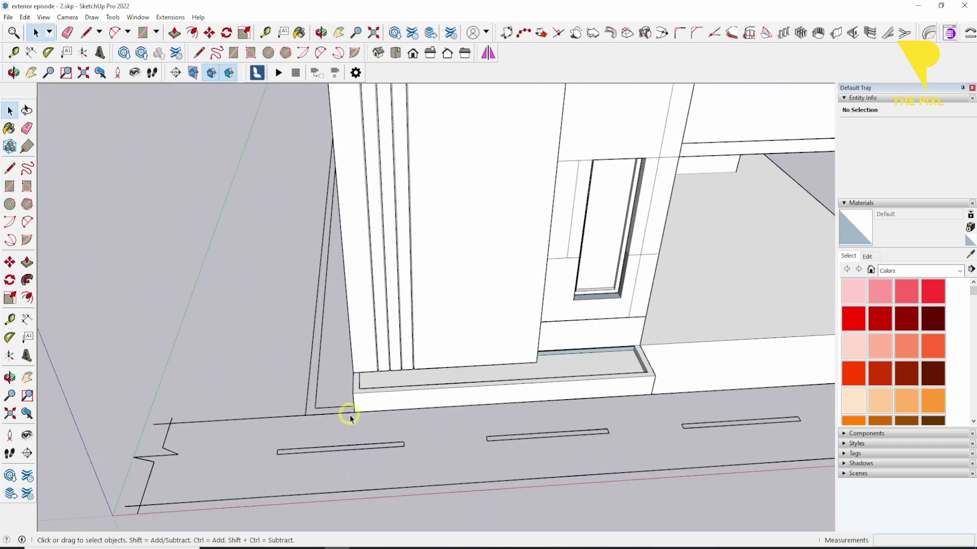
{"action": "scroll", "coordinate": [235, 364], "scroll_direction": "down", "scroll_amount": 3}
{"action": "middle_click_drag", "start_coordinate": [410, 378], "coordinate": [329, 388]}
{"action": "middle_click_drag", "start_coordinate": [468, 399], "coordinate": [347, 396], "text": "shift"}
{"action": "scroll", "coordinate": [494, 413], "scroll_direction": "up", "scroll_amount": 4}
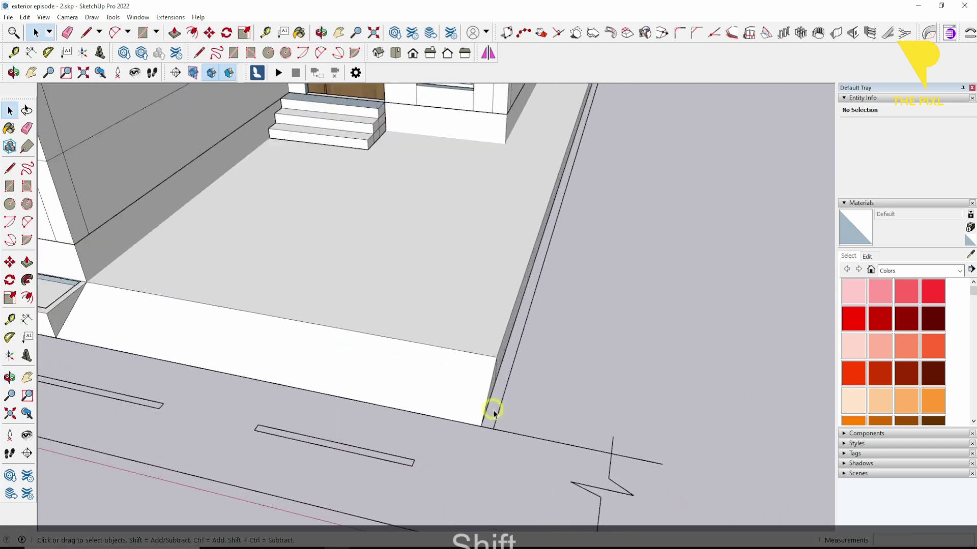
{"action": "scroll", "coordinate": [494, 413], "scroll_direction": "up", "scroll_amount": 3}
{"action": "key", "text": "r"}
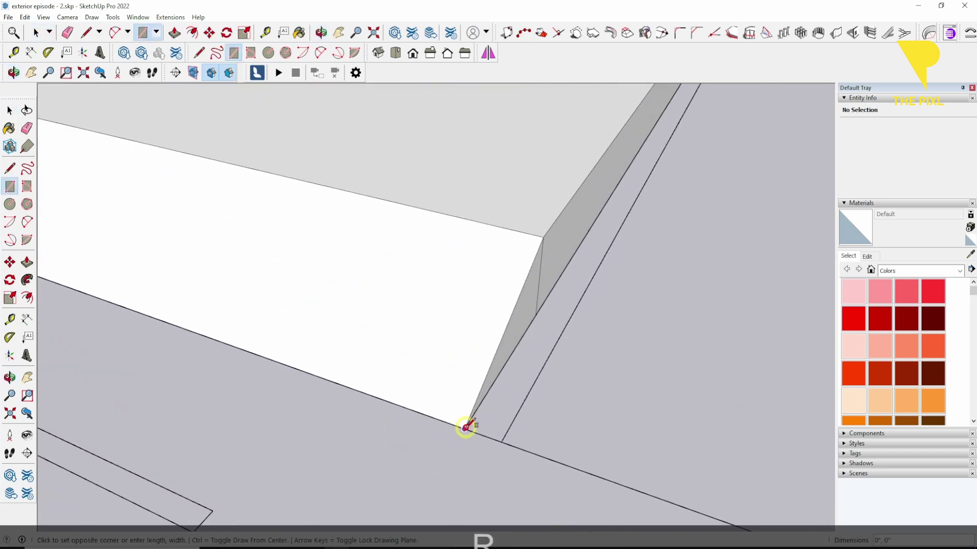
{"action": "scroll", "coordinate": [458, 427], "scroll_direction": "down", "scroll_amount": 2}
{"action": "key", "text": "Up"}
{"action": "scroll", "coordinate": [593, 349], "scroll_direction": "down", "scroll_amount": 3}
{"action": "middle_click_drag", "start_coordinate": [593, 349], "coordinate": [240, 360]}
{"action": "scroll", "coordinate": [239, 359], "scroll_direction": "down", "scroll_amount": 3}
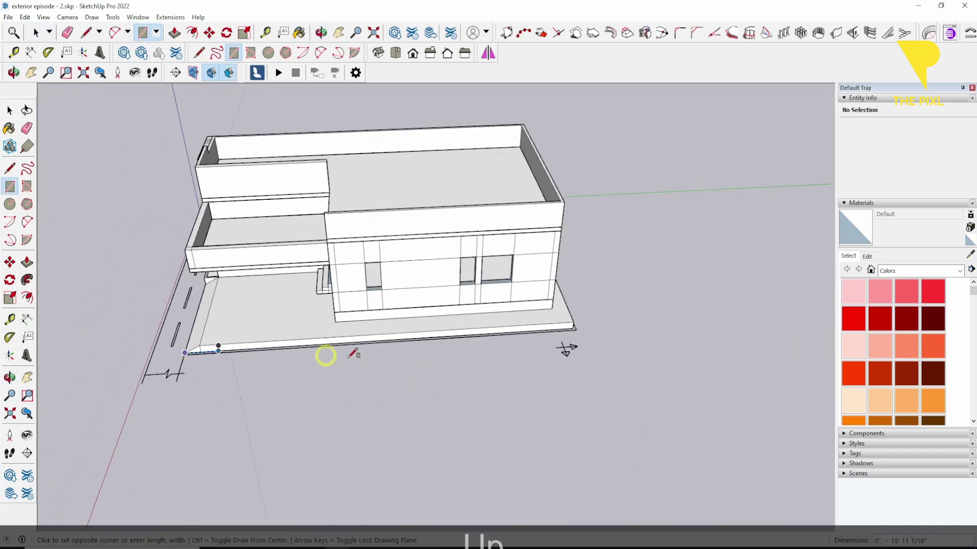
{"action": "scroll", "coordinate": [572, 329], "scroll_direction": "up", "scroll_amount": 6}
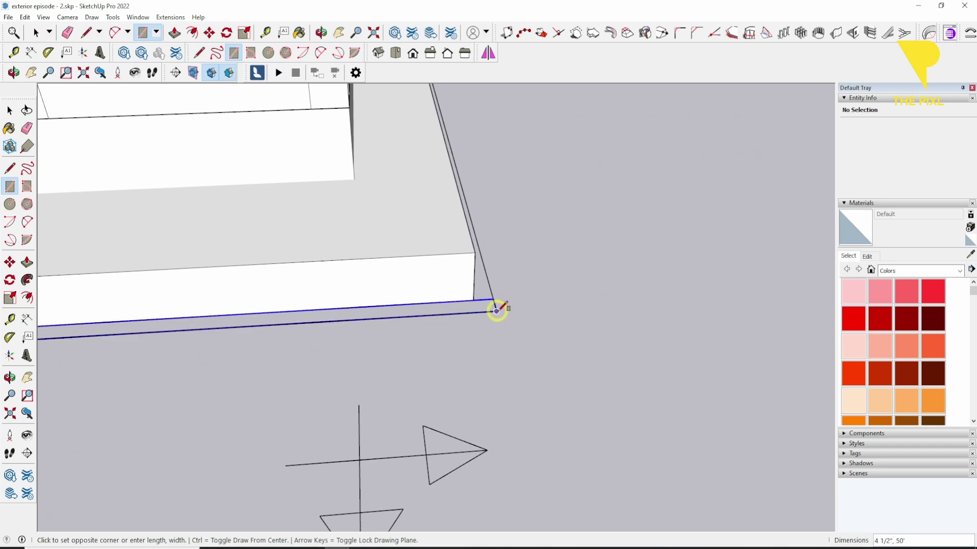
{"action": "left_click", "coordinate": [496, 311]}
Push/Pull the boundary strip rectangle up 12' to raise a wall
{"action": "key", "text": "p"}
{"action": "left_click", "coordinate": [484, 305]}
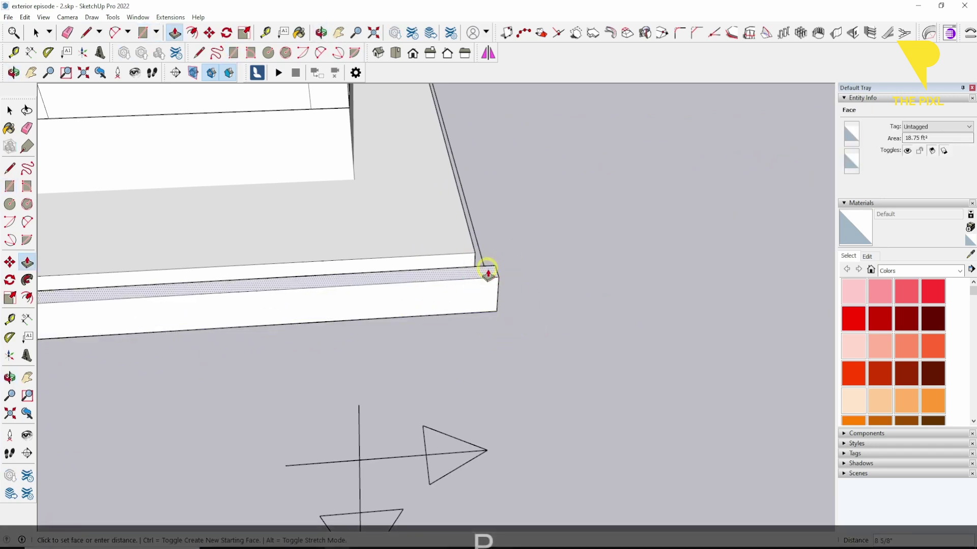
{"action": "type", "text": "12'"}
{"action": "key", "text": "Return"}
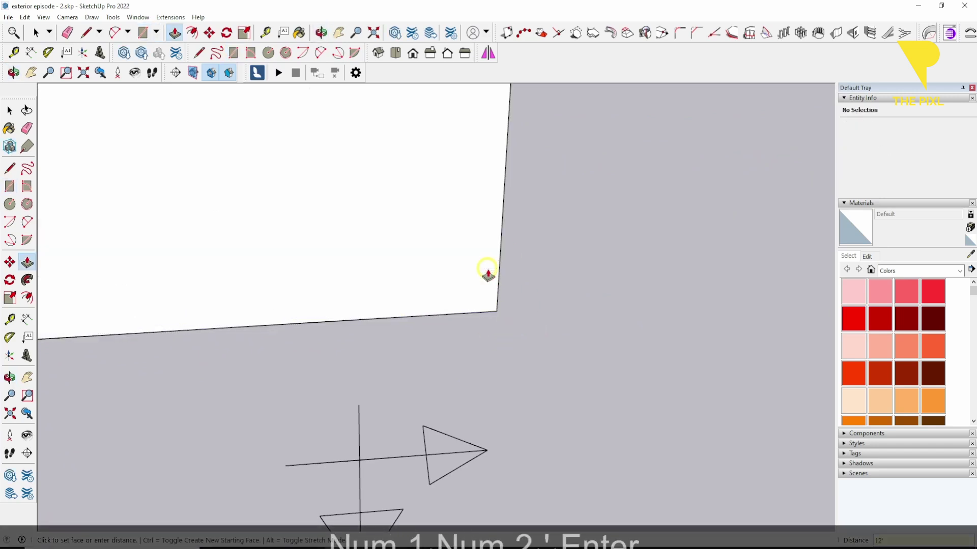
Extend the left boundary wall to the plot's front edge and pull the right wall's front end outward about 12' 3"
{"action": "scroll", "coordinate": [436, 371], "scroll_direction": "down", "scroll_amount": 5}
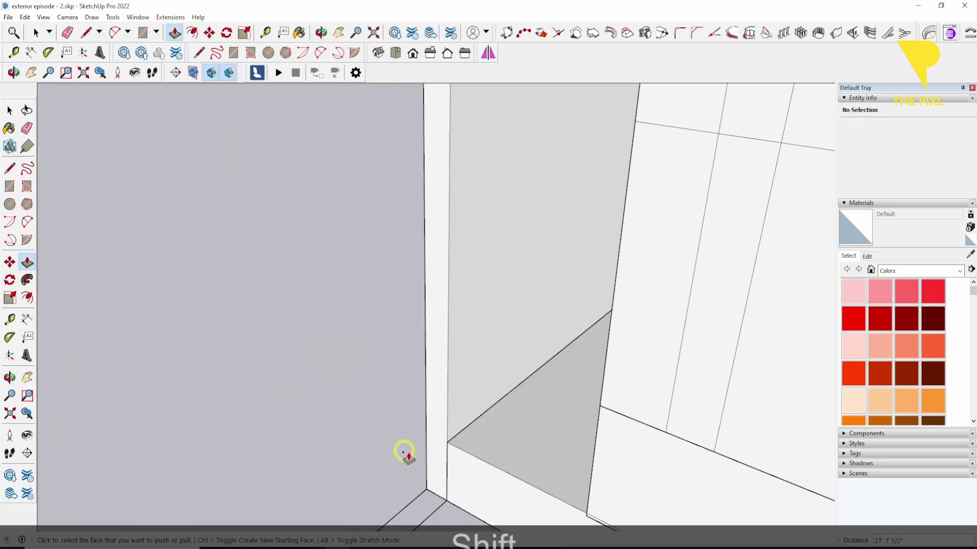
{"action": "left_click", "coordinate": [361, 419]}
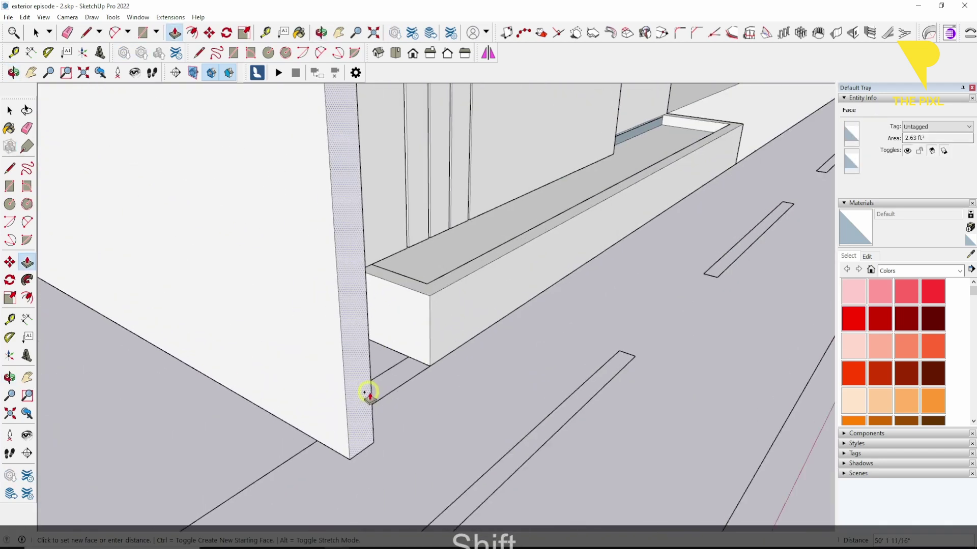
{"action": "left_click", "coordinate": [306, 418]}
{"action": "middle_click_drag", "start_coordinate": [306, 418], "coordinate": [238, 371]}
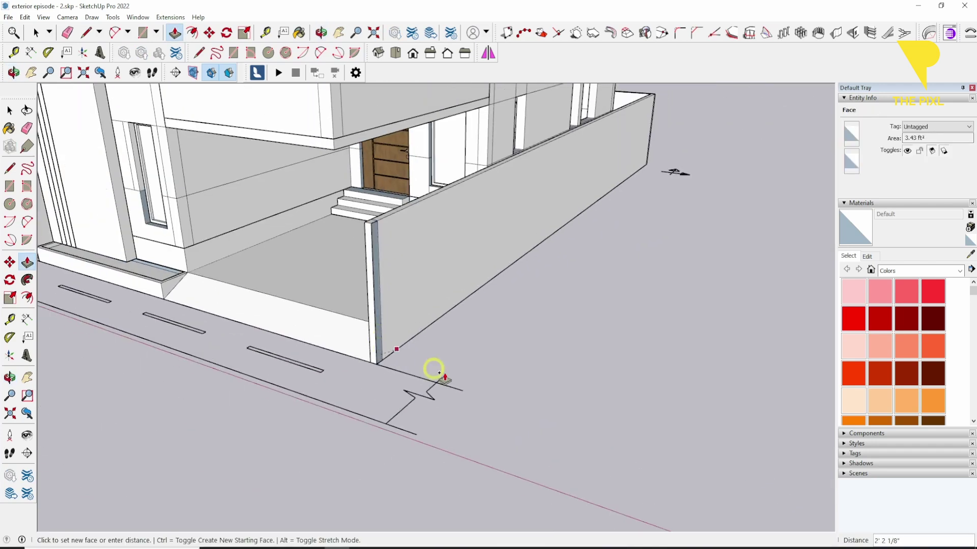
{"action": "left_click_drag", "start_coordinate": [432, 375], "coordinate": [626, 404]}
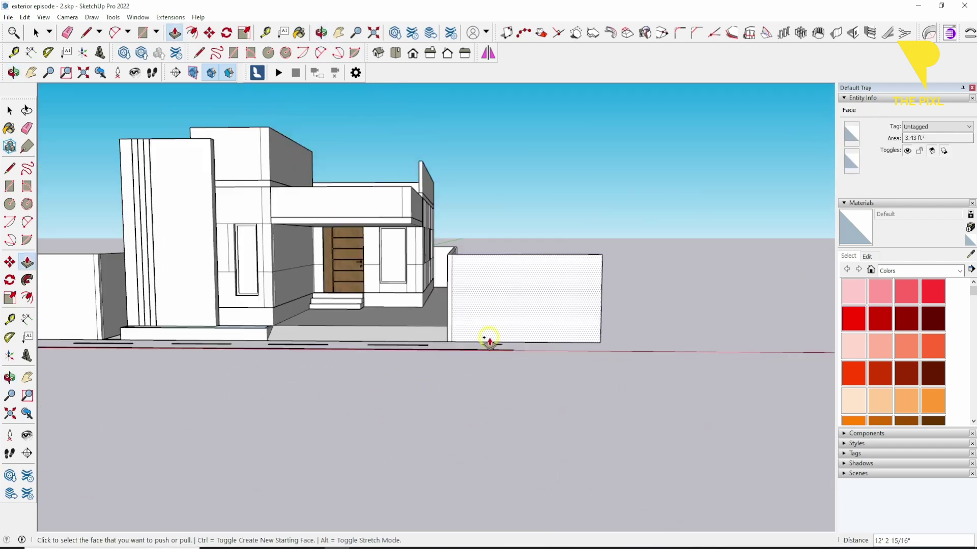
Group all the connected boundary wall geometry on both sides of the house
{"action": "scroll", "coordinate": [482, 333], "scroll_direction": "down", "scroll_amount": 5}
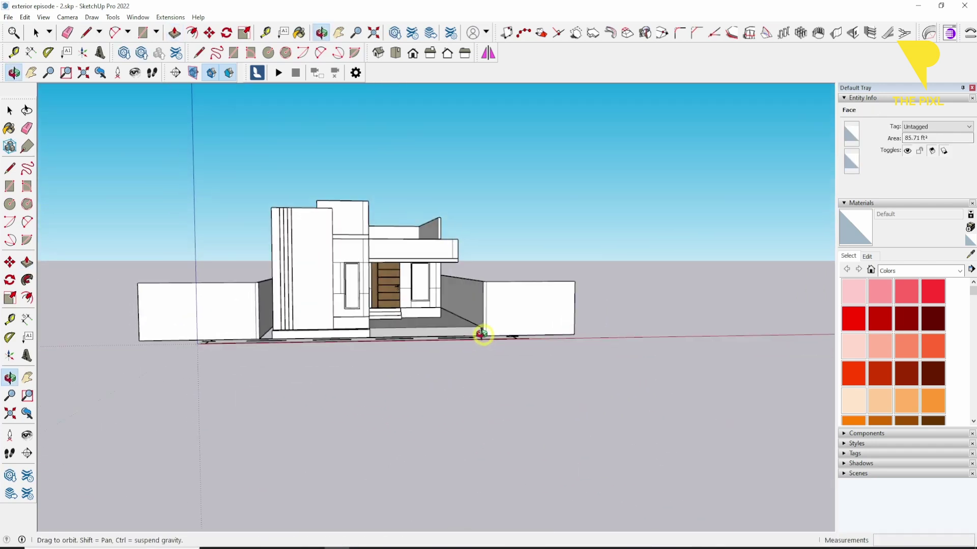
{"action": "key", "text": "space"}
{"action": "left_click", "coordinate": [514, 313]}
{"action": "key", "text": "g"}
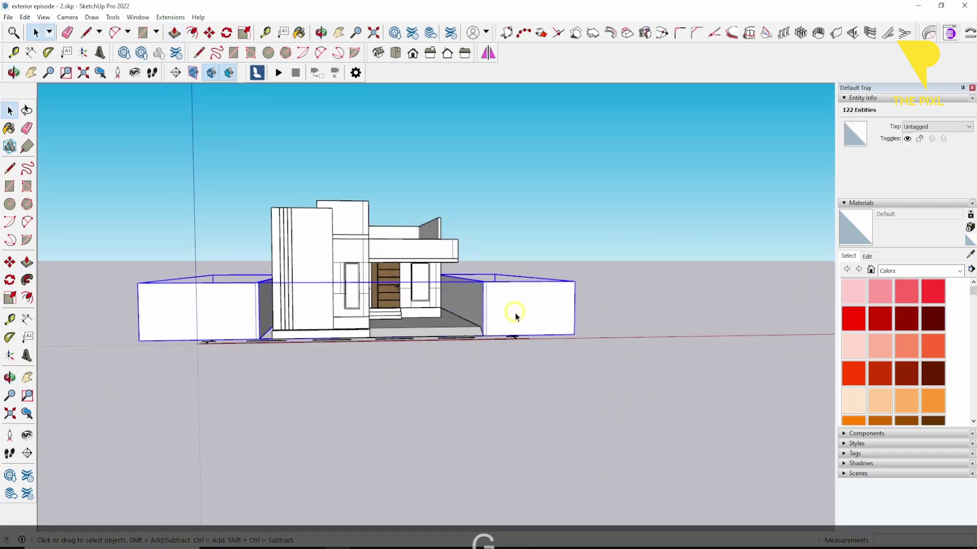
{"action": "scroll", "coordinate": [458, 328], "scroll_direction": "up", "scroll_amount": 4}
{"action": "key", "text": "space"}
{"action": "mouse_move", "coordinate": [458, 328]}
{"action": "middle_mouse_down", "text": "shift"}
{"action": "mouse_move", "coordinate": [571, 359]}
{"action": "mouse_move", "coordinate": [654, 286]}
{"action": "middle_mouse_up", "text": "shift"}
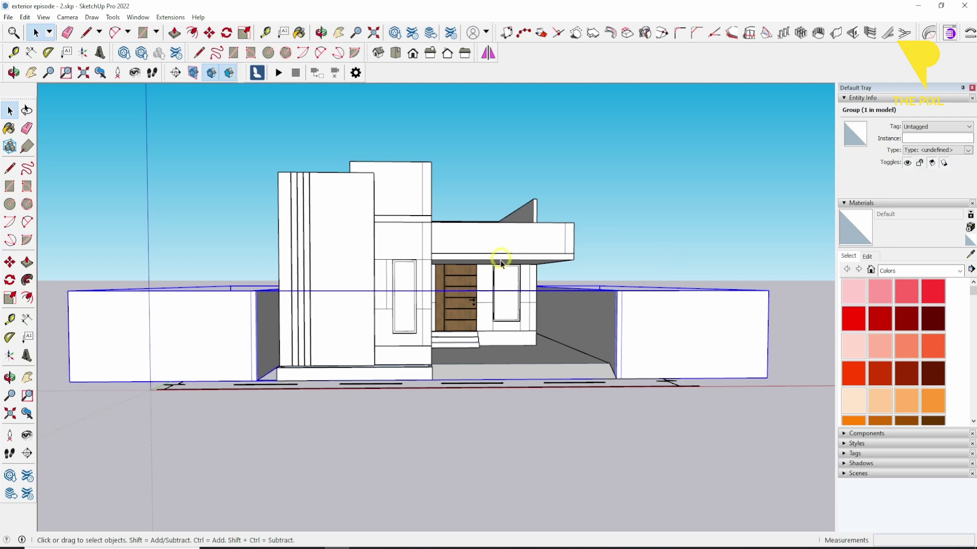
{"action": "key", "text": "Escape"}
{"action": "key", "text": "space"}
{"action": "key", "text": "Escape"}
Draw a ground rectangle about 56' 4" by 10' 5" in front of the house, spanning between the outer ends of the front walls
{"action": "middle_click_drag", "start_coordinate": [414, 240], "coordinate": [258, 412]}
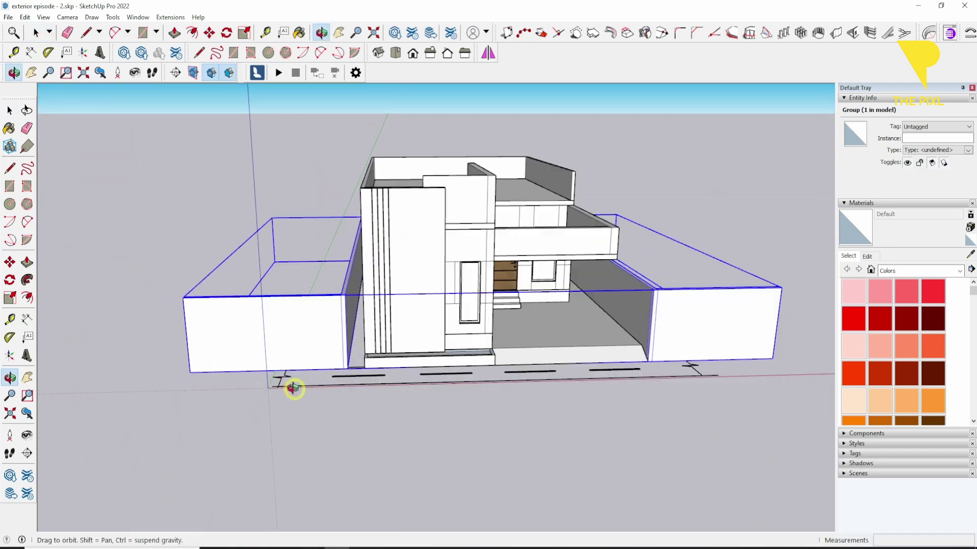
{"action": "key", "text": "r"}
{"action": "scroll", "coordinate": [293, 389], "scroll_direction": "up", "scroll_amount": 3}
{"action": "scroll", "coordinate": [166, 365], "scroll_direction": "down", "scroll_amount": 3}
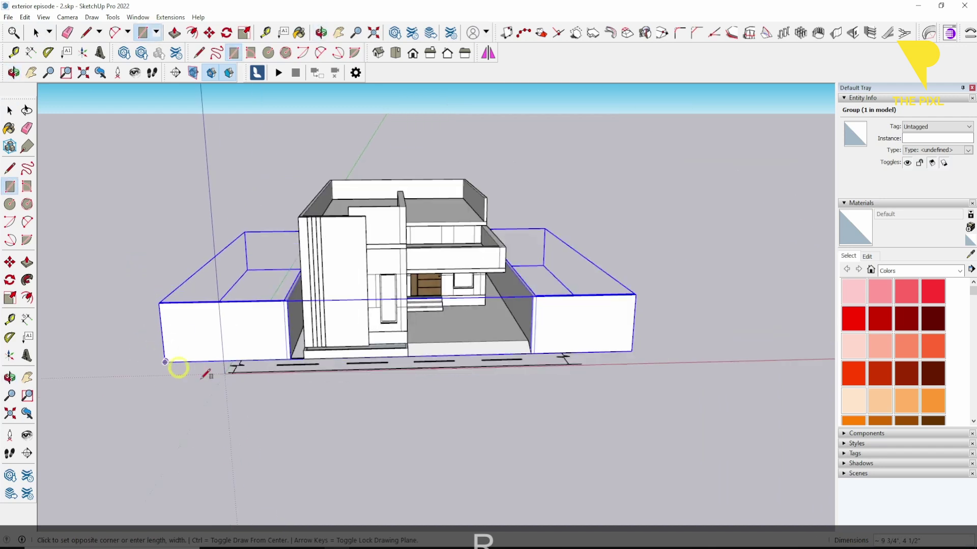
{"action": "key", "text": "Up"}
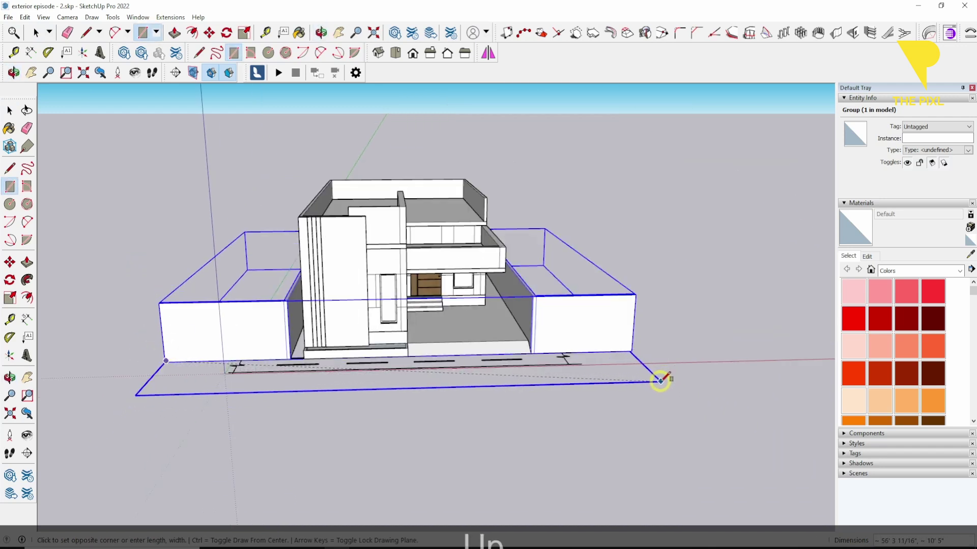
{"action": "left_click", "coordinate": [658, 381]}
Examine the new ground rectangle along the front walls, planter and existing road markings
{"action": "scroll", "coordinate": [356, 427], "scroll_direction": "up", "scroll_amount": 5}
{"action": "key", "text": "space"}
{"action": "middle_click_drag", "start_coordinate": [310, 424], "coordinate": [328, 397]}
{"action": "scroll", "coordinate": [160, 308], "scroll_direction": "up", "scroll_amount": 2}
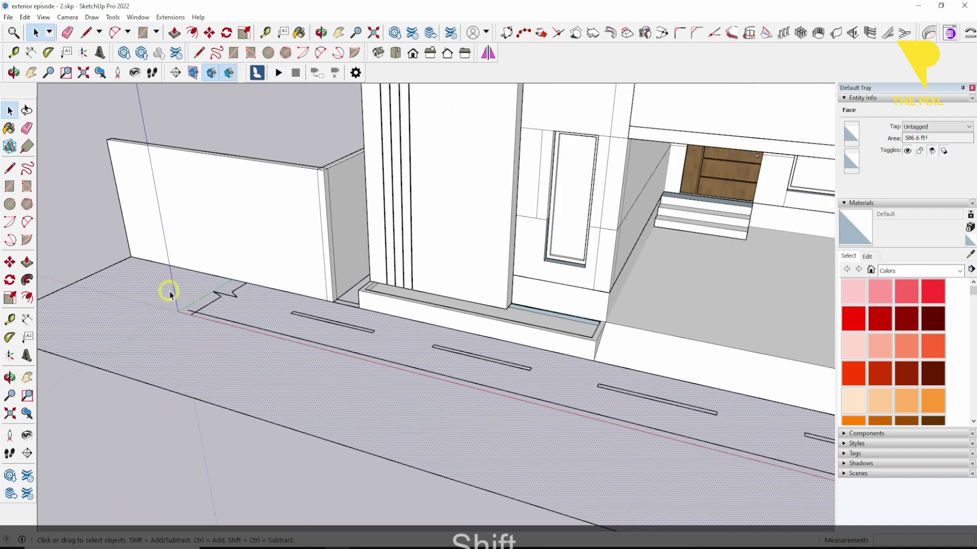
{"action": "scroll", "coordinate": [196, 310], "scroll_direction": "down", "scroll_amount": 3}
{"action": "middle_click_drag", "start_coordinate": [197, 310], "coordinate": [136, 326]}
{"action": "scroll", "coordinate": [153, 303], "scroll_direction": "down", "scroll_amount": 4}
{"action": "scroll", "coordinate": [277, 342], "scroll_direction": "up", "scroll_amount": 1}
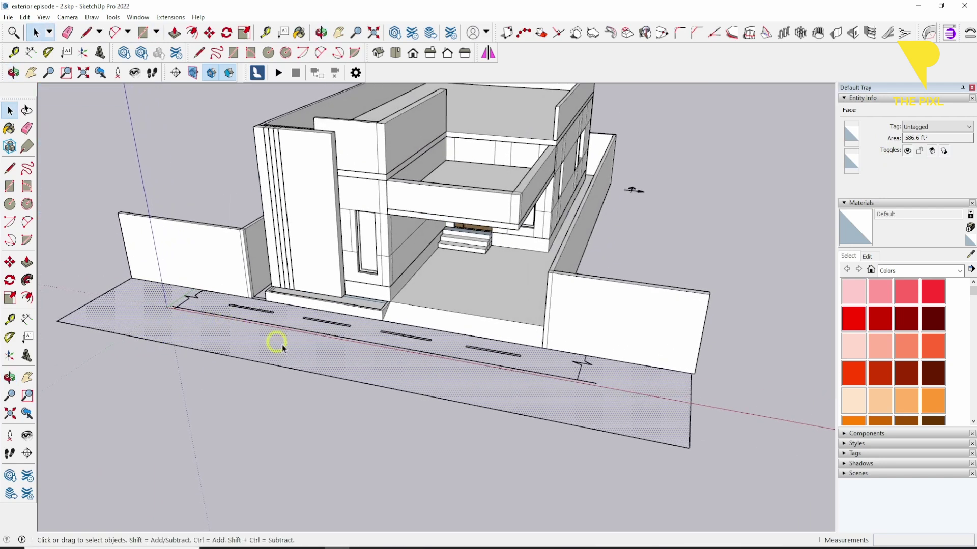
{"action": "scroll", "coordinate": [537, 410], "scroll_direction": "up", "scroll_amount": 1}
{"action": "scroll", "coordinate": [539, 410], "scroll_direction": "up", "scroll_amount": 1}
{"action": "middle_click_drag", "start_coordinate": [704, 435], "coordinate": [480, 442]}
{"action": "scroll", "coordinate": [524, 440], "scroll_direction": "up", "scroll_amount": 2}
{"action": "key", "text": "space"}
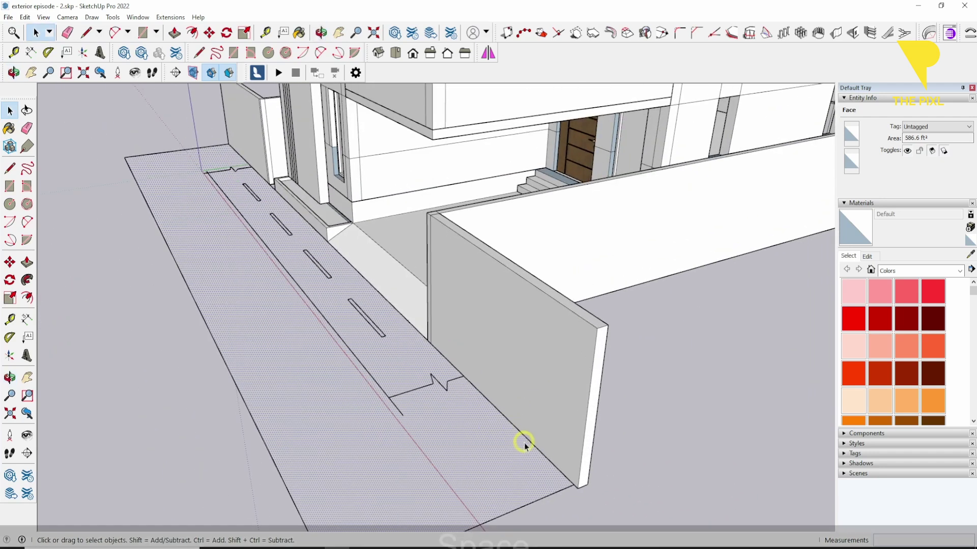
{"action": "left_click", "coordinate": [527, 441]}
{"action": "left_click", "coordinate": [540, 461]}
{"action": "middle_click_drag", "start_coordinate": [545, 464], "coordinate": [523, 422], "text": "shift"}
{"action": "key", "text": "m"}
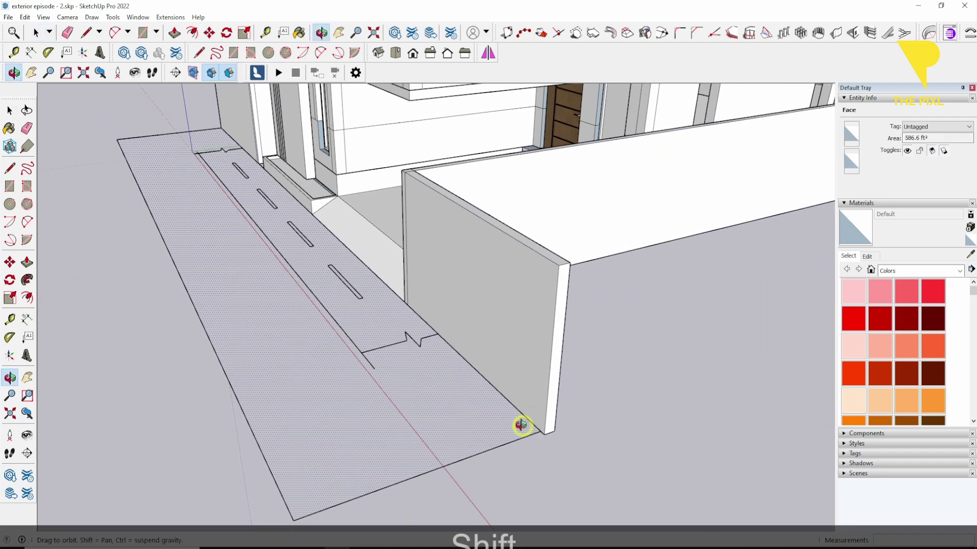
{"action": "left_click", "coordinate": [529, 419]}
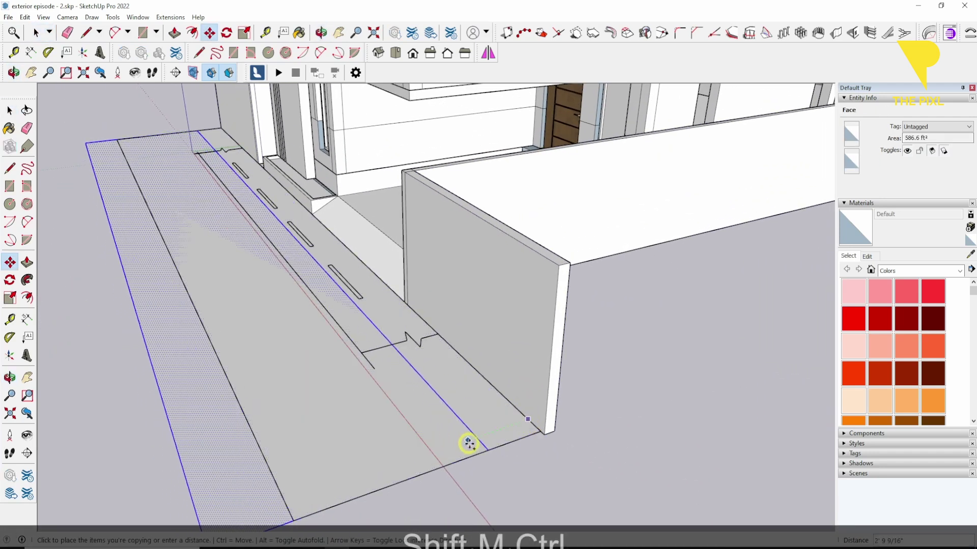
{"action": "key", "text": "Escape"}
{"action": "key", "text": "space"}
Group the ground rectangle with its edges and open the group with the rest of the model hidden
{"action": "key", "text": "space"}
{"action": "left_click", "coordinate": [374, 412]}
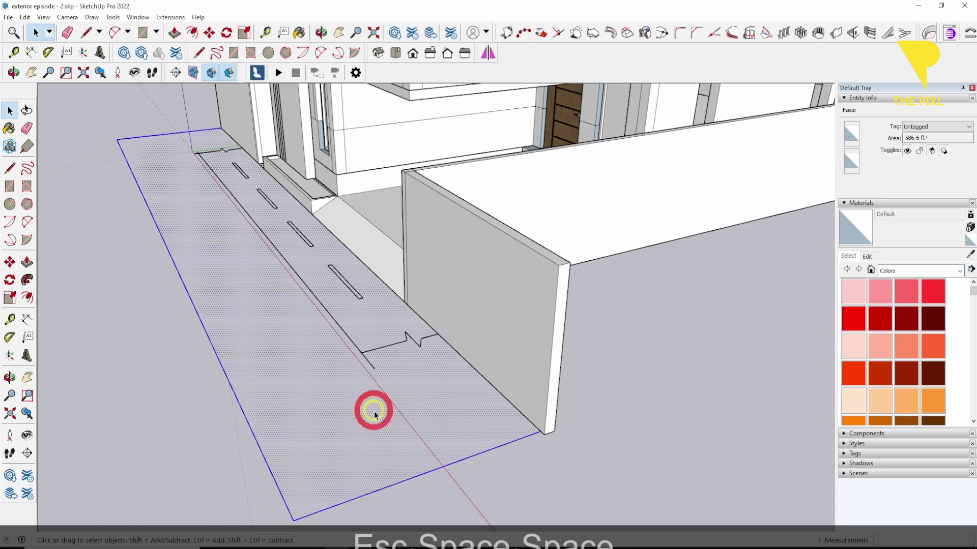
{"action": "double_click", "coordinate": [374, 410]}
{"action": "key", "text": "alt+q"}
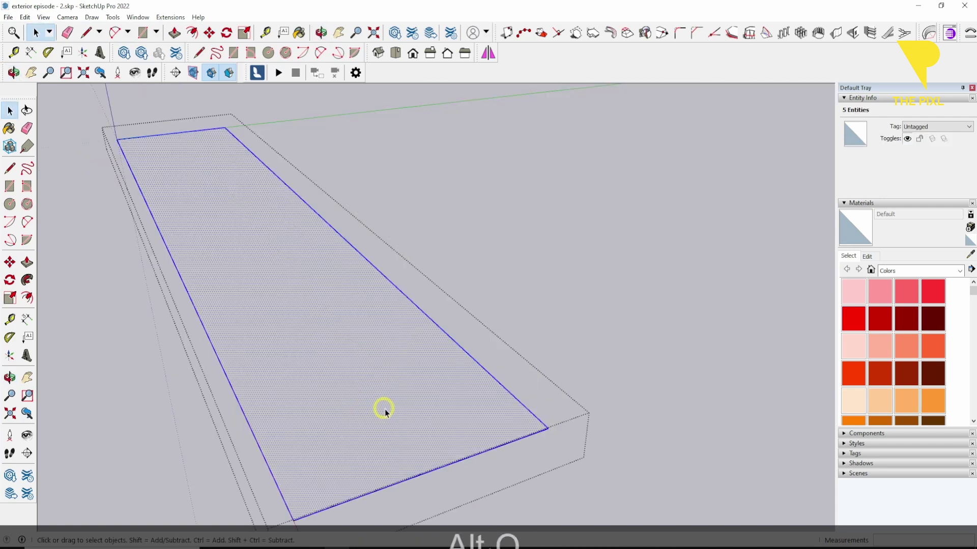
Copy the rectangle's long edge on the house side inward to just past the middle, splitting the face into two strips
{"action": "left_click", "coordinate": [482, 372]}
{"action": "key", "text": "m"}
{"action": "key", "text": "ctrl"}
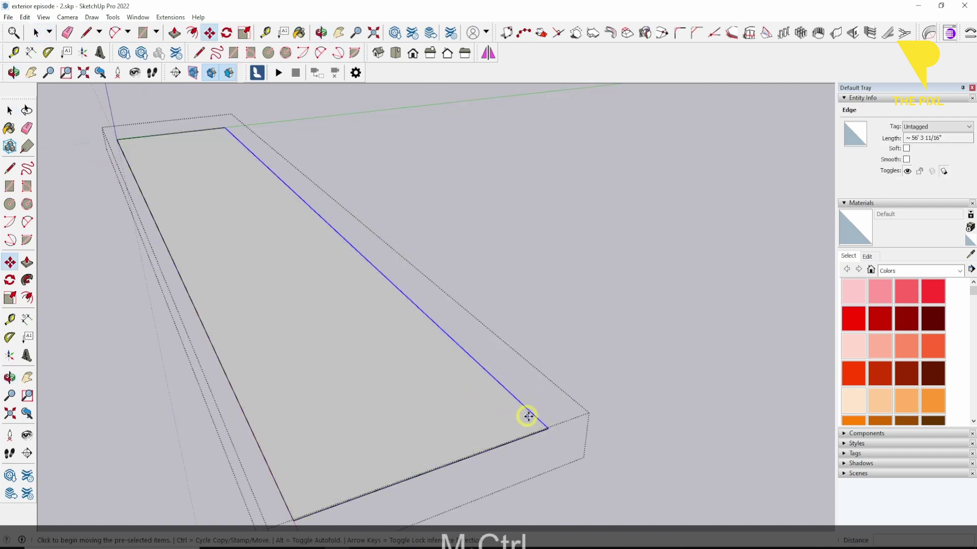
{"action": "left_click", "coordinate": [544, 426]}
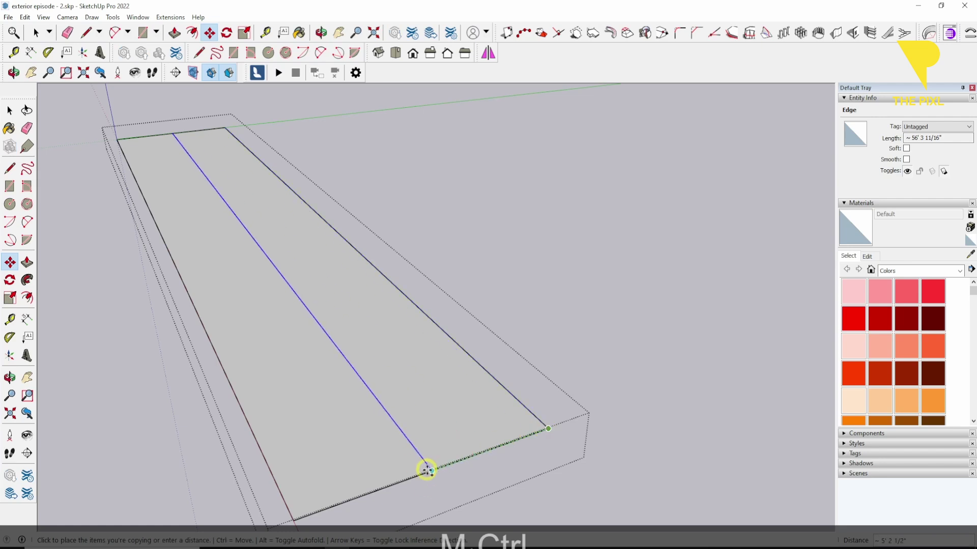
{"action": "left_click", "coordinate": [417, 471]}
{"action": "key", "text": "space"}
{"action": "left_click", "coordinate": [422, 429]}
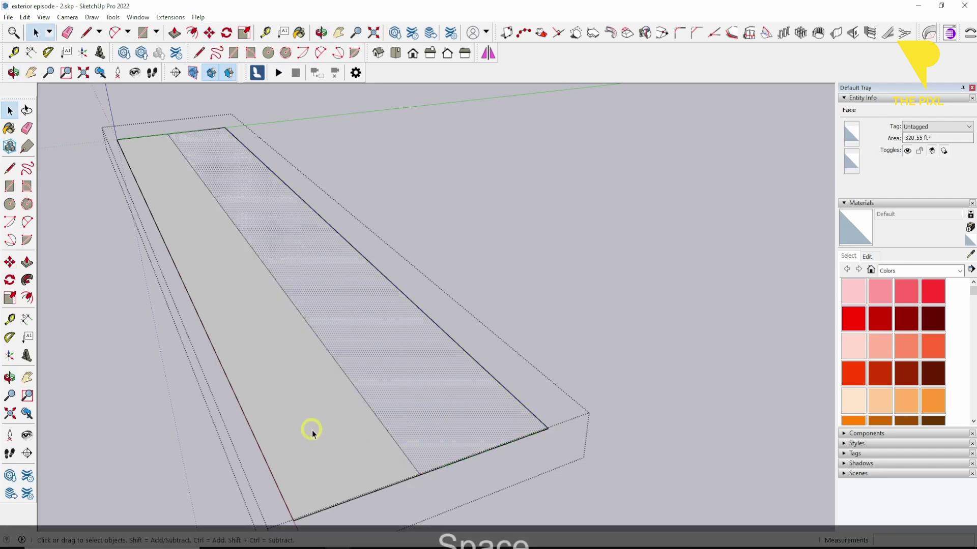
Move the rectangle's outer long edge about 9' away from the house to widen the outer strip
{"action": "middle_click_drag", "start_coordinate": [312, 431], "coordinate": [323, 415]}
{"action": "left_click", "coordinate": [257, 426]}
{"action": "left_click", "coordinate": [284, 402]}
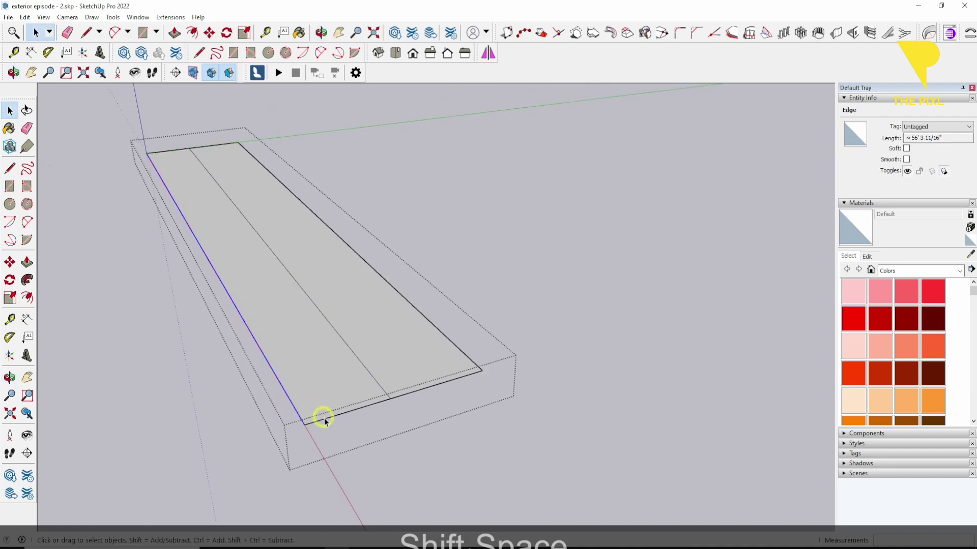
{"action": "key", "text": "m"}
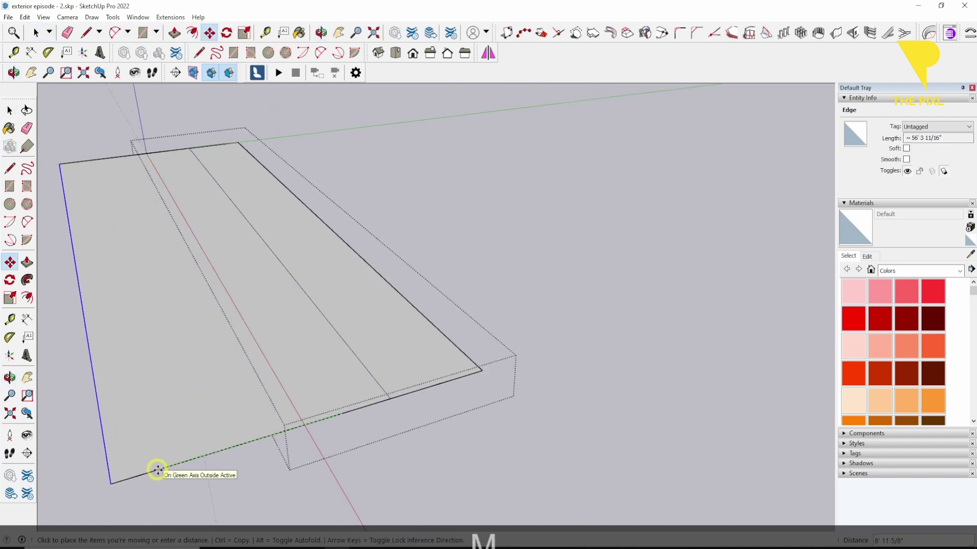
{"action": "left_click", "coordinate": [120, 430]}
{"action": "middle_click_drag", "start_coordinate": [197, 415], "coordinate": [263, 380], "text": "shift"}
{"action": "key", "text": "space"}
{"action": "left_click", "coordinate": [263, 353]}
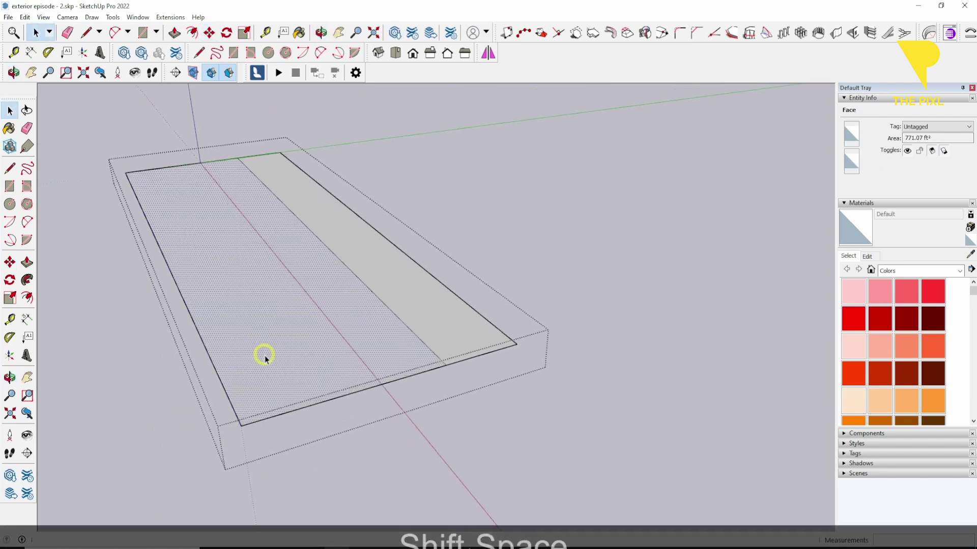
Push the wide outer road strip down 6" below the narrow sidewalk strip
{"action": "scroll", "coordinate": [264, 355], "scroll_direction": "up", "scroll_amount": 1}
{"action": "key", "text": "p"}
{"action": "left_click", "coordinate": [279, 340]}
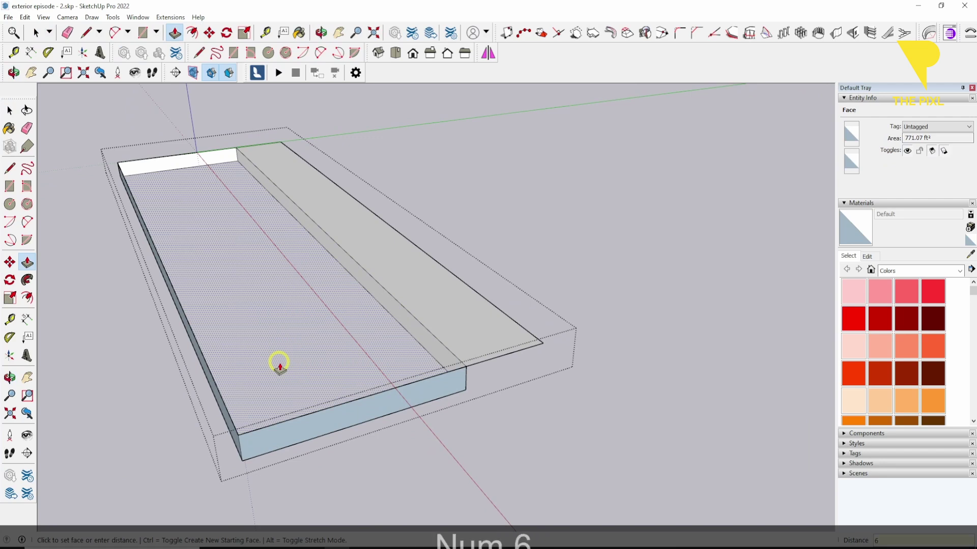
{"action": "type", "text": "6\""}
{"action": "key", "text": "Return"}
{"action": "scroll", "coordinate": [279, 364], "scroll_direction": "down", "scroll_amount": 2}
{"action": "middle_click_drag", "start_coordinate": [281, 365], "coordinate": [422, 325]}
Select all the ground geometry and scale it along the red axis about its centre to about three times its length
{"action": "key", "text": "space"}
{"action": "left_click_drag", "start_coordinate": [304, 249], "coordinate": [499, 414]}
{"action": "scroll", "coordinate": [392, 371], "scroll_direction": "up", "scroll_amount": 2}
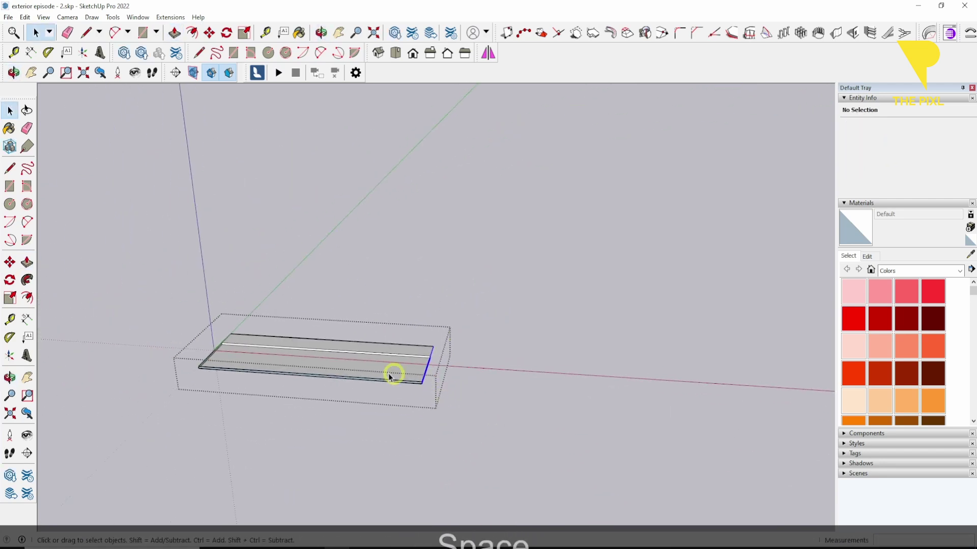
{"action": "triple_click", "coordinate": [364, 363]}
{"action": "middle_click_drag", "start_coordinate": [364, 363], "coordinate": [400, 393]}
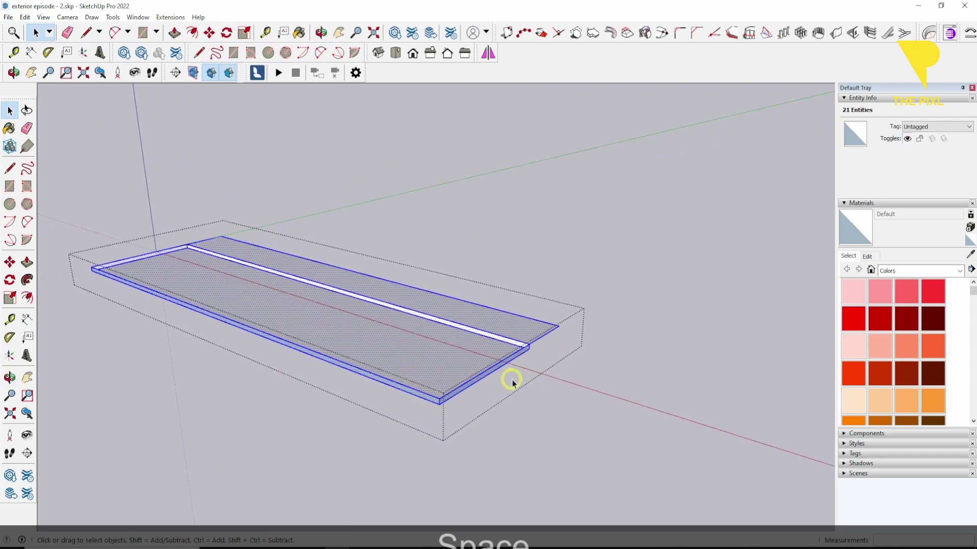
{"action": "key", "text": "s"}
{"action": "scroll", "coordinate": [504, 356], "scroll_direction": "up", "scroll_amount": 4}
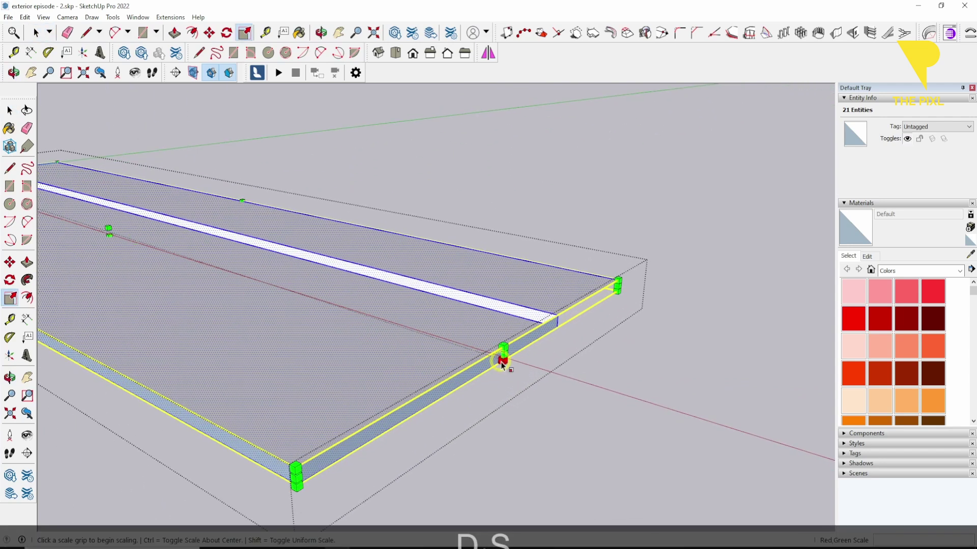
{"action": "left_click", "coordinate": [502, 355]}
{"action": "scroll", "coordinate": [562, 396], "scroll_direction": "down", "scroll_amount": 8}
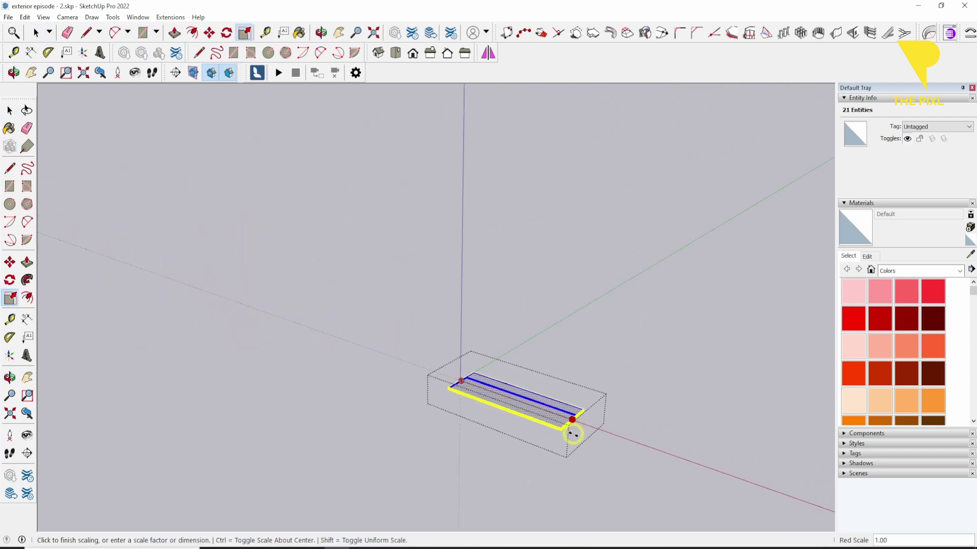
{"action": "middle_click_drag", "start_coordinate": [648, 431], "coordinate": [484, 391], "text": "shift"}
{"action": "scroll", "coordinate": [485, 390], "scroll_direction": "up", "scroll_amount": 1}
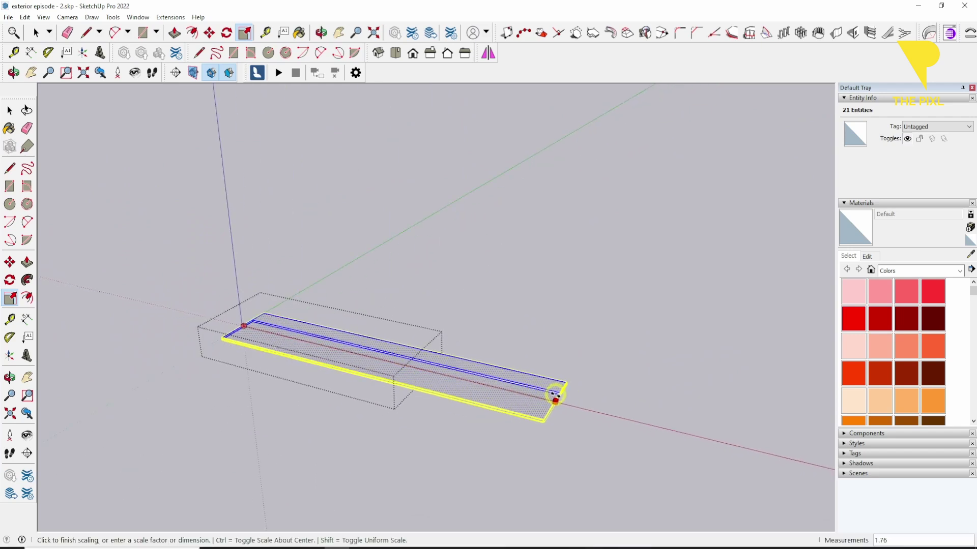
{"action": "key", "text": "ctrl"}
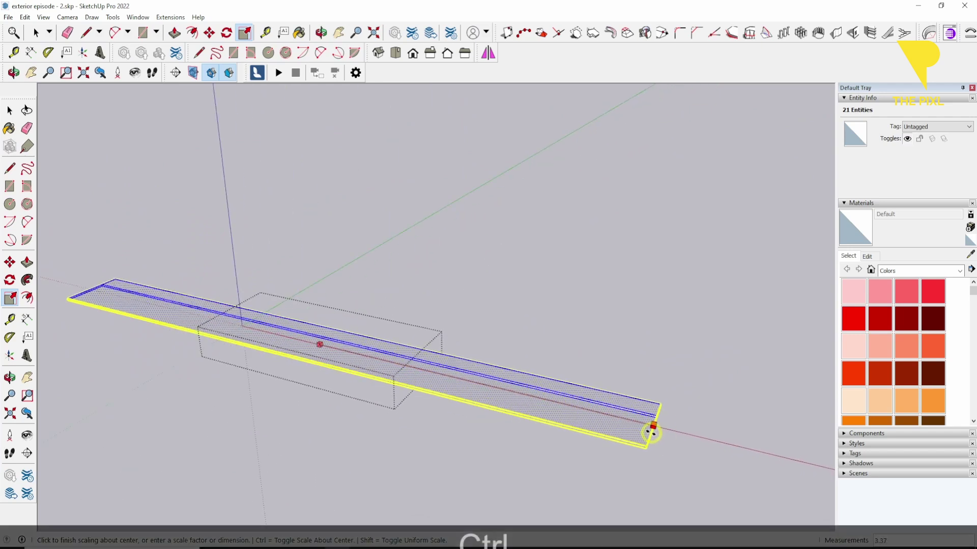
{"action": "left_click", "coordinate": [649, 433]}
{"action": "scroll", "coordinate": [326, 355], "scroll_direction": "up", "scroll_amount": 3}
{"action": "middle_click_drag", "start_coordinate": [327, 356], "coordinate": [404, 305]}
Leave the ground group to view it against the house, reopen it and select the narrow sidewalk face
{"action": "key", "text": "Escape"}
{"action": "key", "text": "space"}
{"action": "key", "text": "Escape"}
{"action": "scroll", "coordinate": [465, 333], "scroll_direction": "up", "scroll_amount": 3}
{"action": "scroll", "coordinate": [349, 307], "scroll_direction": "up", "scroll_amount": 3}
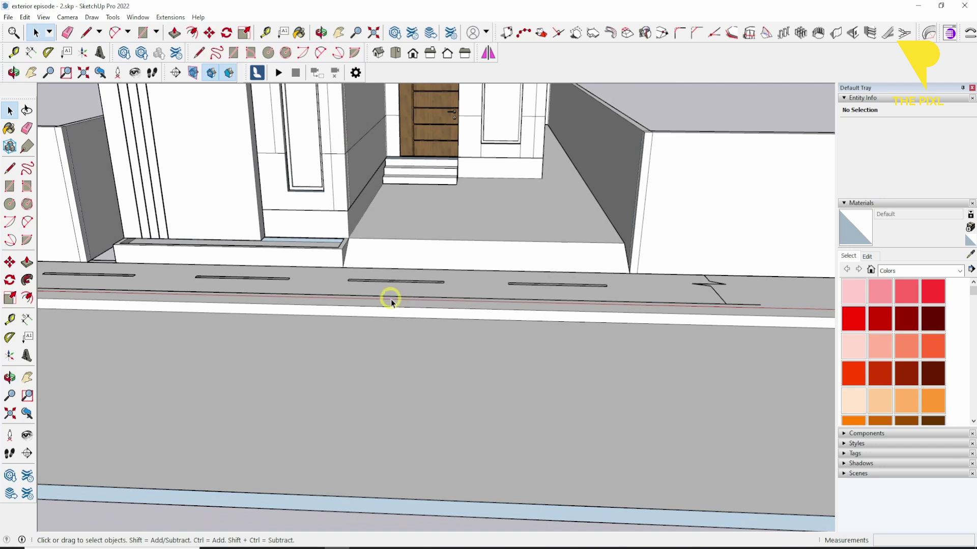
{"action": "middle_click_drag", "start_coordinate": [389, 299], "coordinate": [345, 371]}
{"action": "key", "text": "space"}
{"action": "double_click", "coordinate": [357, 379]}
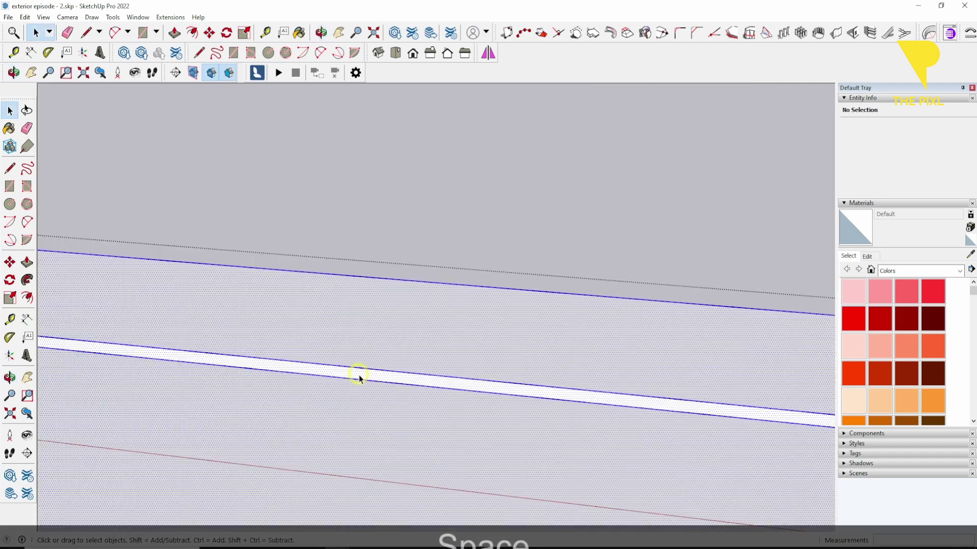
{"action": "left_click", "coordinate": [349, 347]}
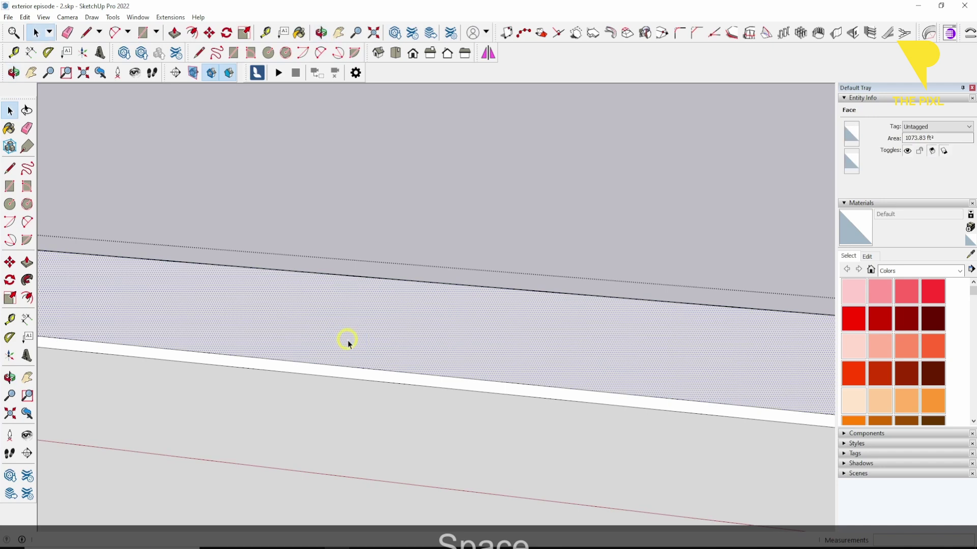
With the house shown, draw a line along the green axis from the planter's front corner across the sidewalk to its road-side edge
{"action": "key", "text": "l"}
{"action": "key", "text": "alt+o"}
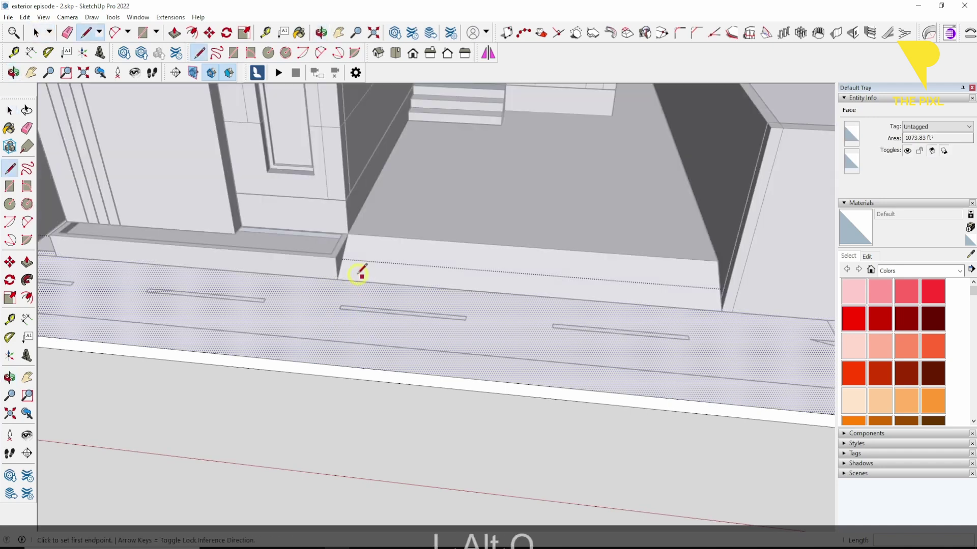
{"action": "left_click", "coordinate": [337, 280]}
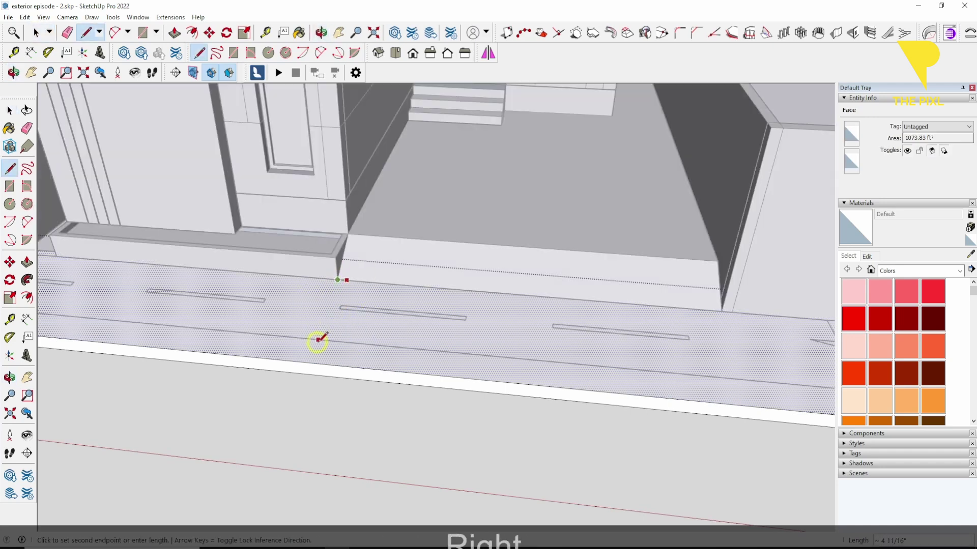
{"action": "left_click", "coordinate": [325, 363]}
{"action": "middle_click_drag", "start_coordinate": [430, 356], "coordinate": [479, 349]}
{"action": "key", "text": "Escape"}
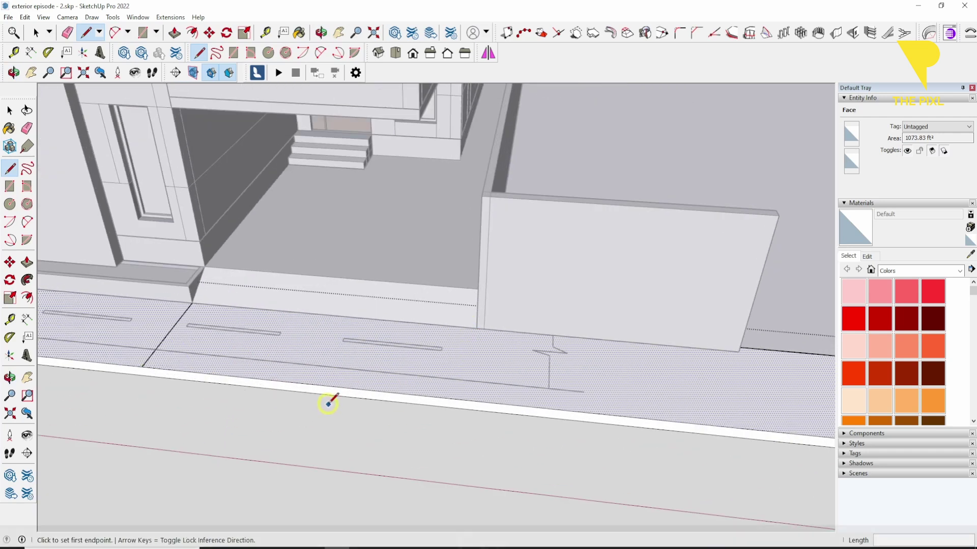
With the rest of the model hidden, extend the cross line about 4 1/2" to meet the sidewalk's house-side edge
{"action": "key", "text": "alt+o"}
{"action": "scroll", "coordinate": [199, 305], "scroll_direction": "up", "scroll_amount": 2}
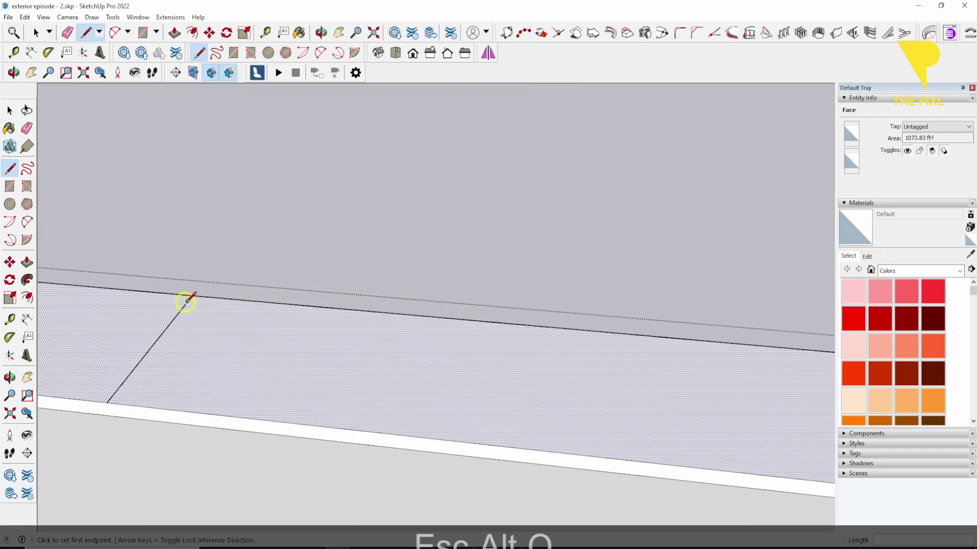
{"action": "scroll", "coordinate": [216, 286], "scroll_direction": "down", "scroll_amount": 2}
{"action": "scroll", "coordinate": [234, 282], "scroll_direction": "up", "scroll_amount": 2}
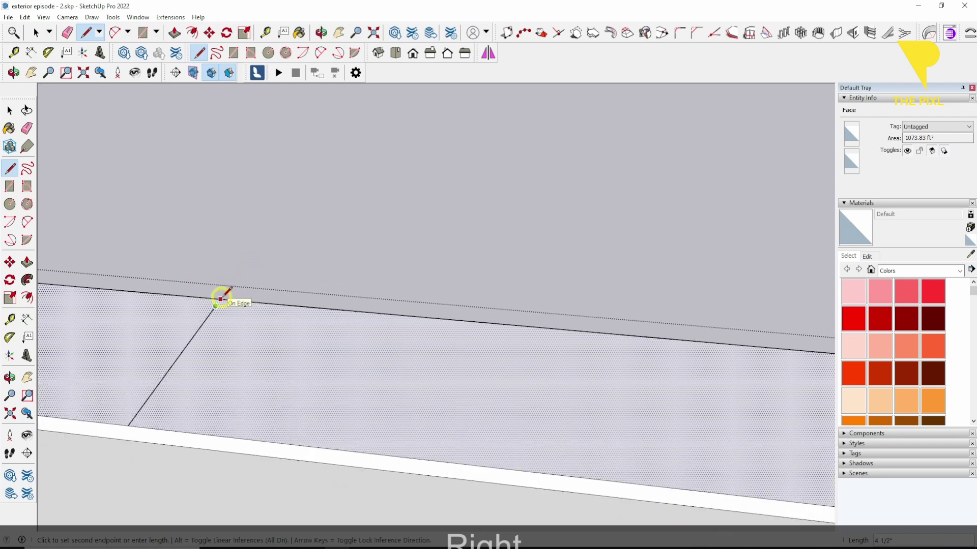
{"action": "left_click", "coordinate": [220, 299]}
{"action": "scroll", "coordinate": [280, 246], "scroll_direction": "down", "scroll_amount": 3}
{"action": "middle_click_drag", "start_coordinate": [234, 277], "coordinate": [247, 257]}
Copy both segments of the cross line along the red axis to the boundary wall corner across the driveway opening, about 15' away
{"action": "key", "text": "space"}
{"action": "left_click_drag", "start_coordinate": [219, 251], "coordinate": [277, 364]}
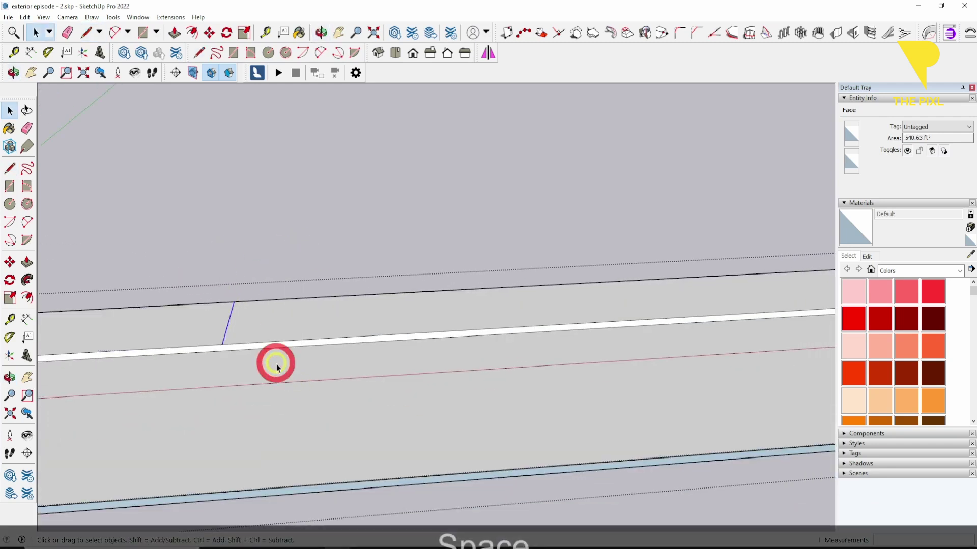
{"action": "key", "text": "m"}
{"action": "left_click", "coordinate": [224, 338]}
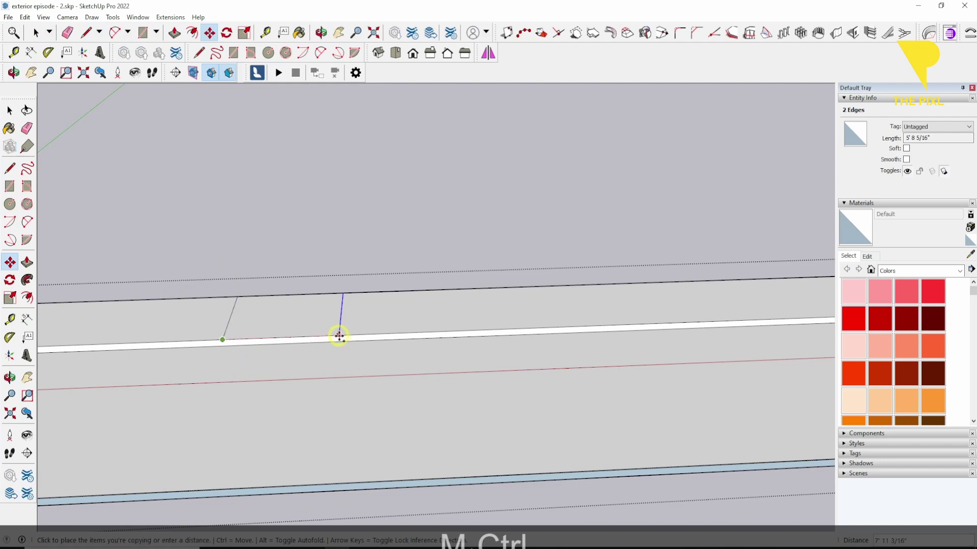
{"action": "key", "text": "Right"}
{"action": "key", "text": "alt+o"}
{"action": "scroll", "coordinate": [422, 306], "scroll_direction": "up", "scroll_amount": 2}
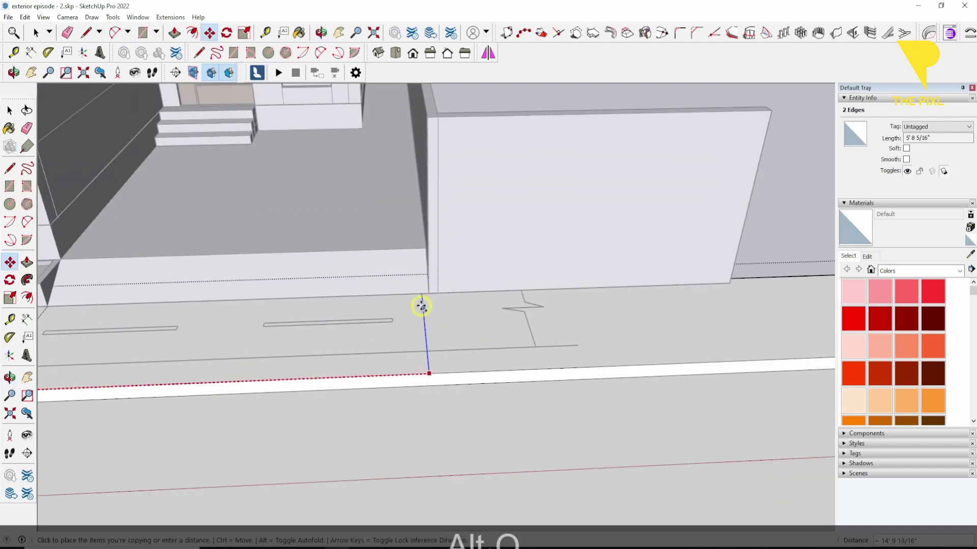
{"action": "left_click", "coordinate": [429, 292]}
Push the sidewalk section between the two cross lines down to road level to form the driveway
{"action": "scroll", "coordinate": [429, 292], "scroll_direction": "down", "scroll_amount": 2}
{"action": "key", "text": "space"}
{"action": "key", "text": "space"}
{"action": "left_click", "coordinate": [402, 321]}
{"action": "scroll", "coordinate": [401, 326], "scroll_direction": "up", "scroll_amount": 2}
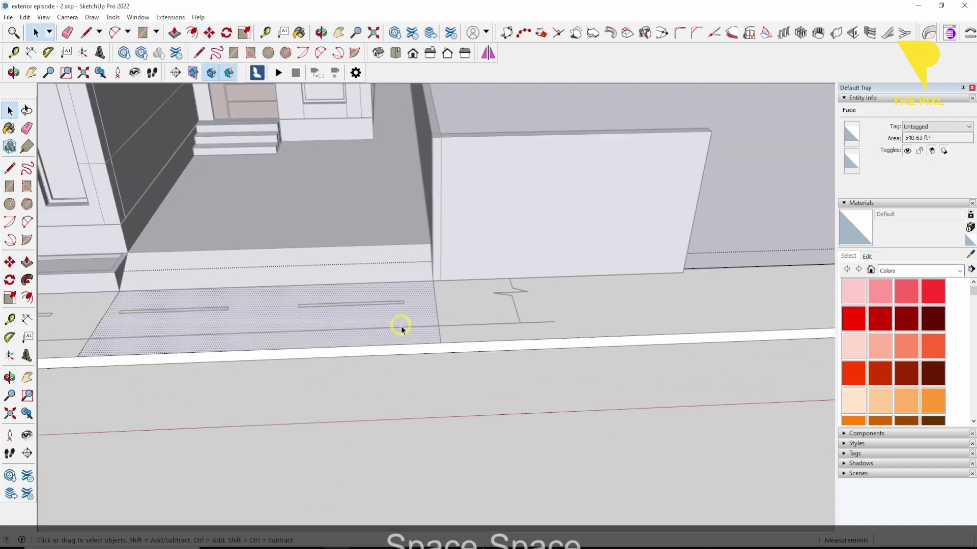
{"action": "key", "text": "p"}
{"action": "left_click_drag", "start_coordinate": [387, 329], "coordinate": [414, 397]}
{"action": "middle_click_drag", "start_coordinate": [486, 404], "coordinate": [399, 420]}
{"action": "key", "text": "space"}
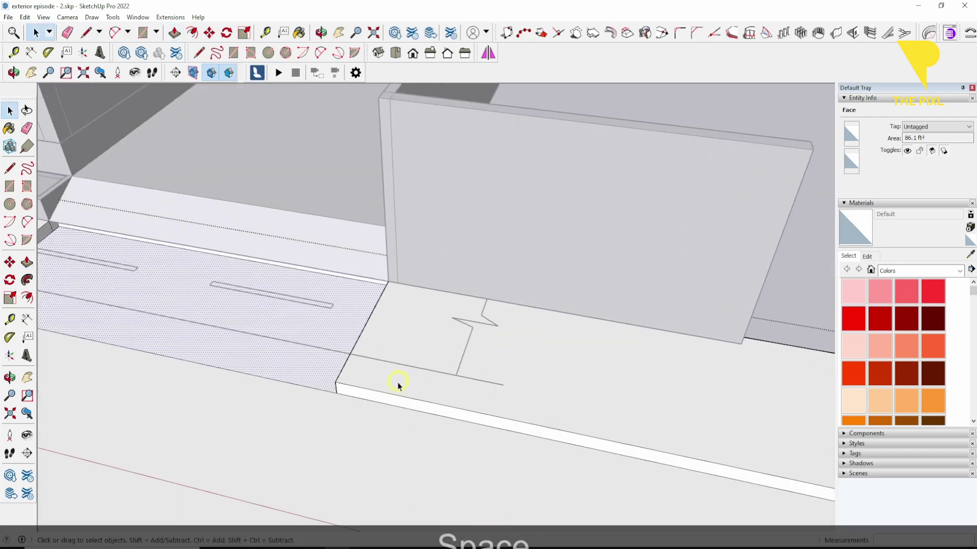
Draw a tangent arc rounding the sidewalk's road-side corner at the boundary wall side of the driveway
{"action": "left_click", "coordinate": [399, 382]}
{"action": "middle_click_drag", "start_coordinate": [397, 379], "coordinate": [392, 381]}
{"action": "key", "text": "a"}
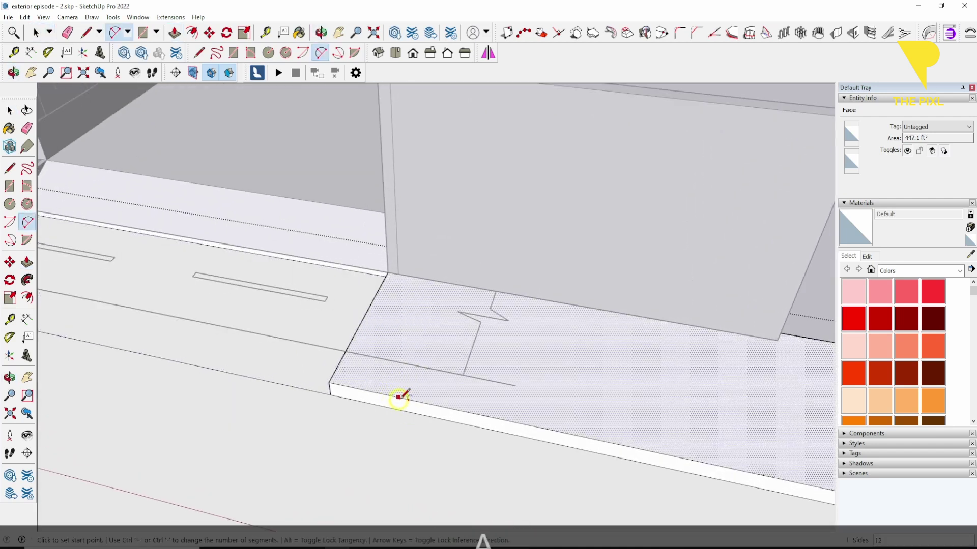
{"action": "double_click", "coordinate": [356, 331]}
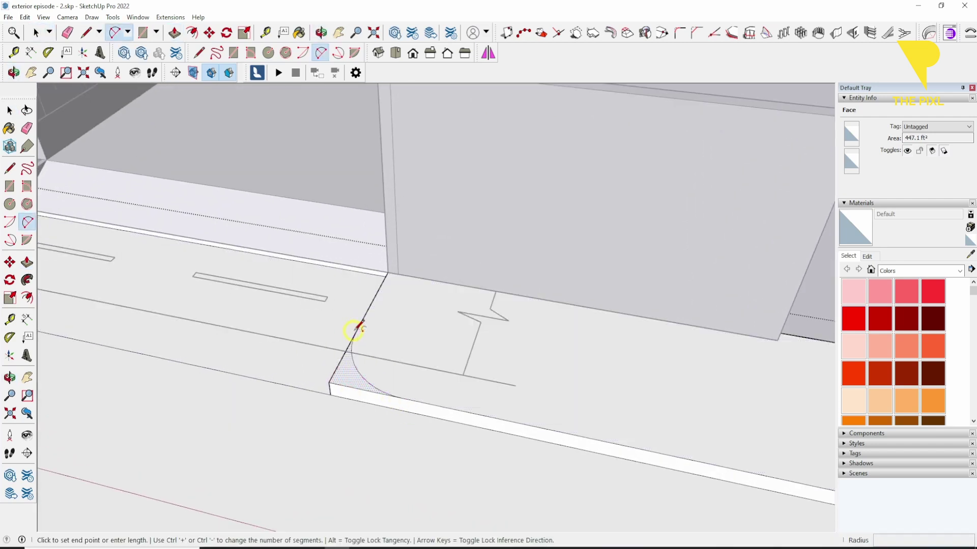
Draw a matching tangent arc on the sidewalk's road-side corner at the planter side of the driveway
{"action": "scroll", "coordinate": [355, 331], "scroll_direction": "down", "scroll_amount": 2}
{"action": "middle_click_drag", "start_coordinate": [321, 343], "coordinate": [549, 362], "text": "shift"}
{"action": "key", "text": "space"}
{"action": "scroll", "coordinate": [287, 325], "scroll_direction": "up", "scroll_amount": 2}
{"action": "left_click", "coordinate": [248, 288]}
{"action": "middle_click", "coordinate": [235, 295]}
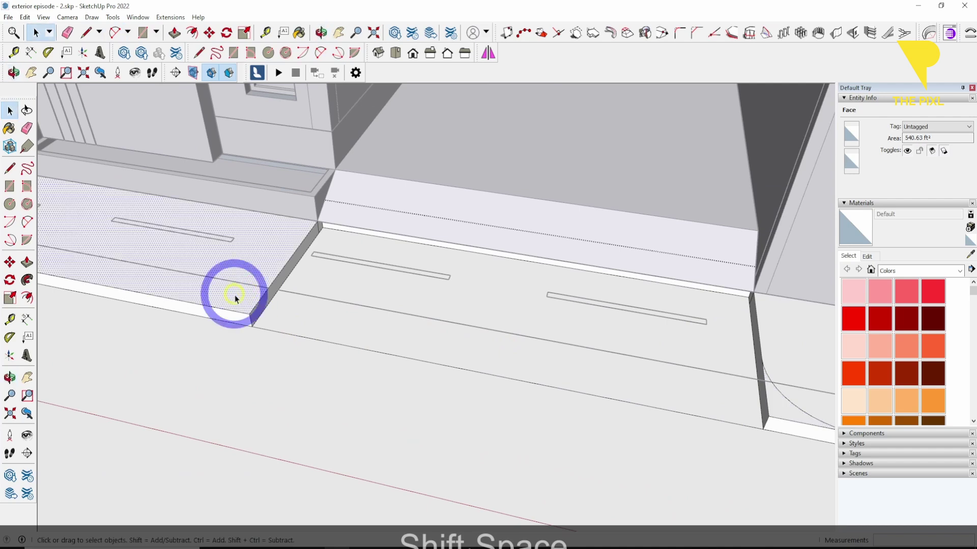
{"action": "key", "text": "a"}
{"action": "double_click", "coordinate": [228, 292]}
Push the corner piece outside the planter-side arc down 6" to road level
{"action": "key", "text": "space"}
{"action": "scroll", "coordinate": [228, 292], "scroll_direction": "up", "scroll_amount": 2}
{"action": "left_click", "coordinate": [248, 310]}
{"action": "key", "text": "p"}
{"action": "left_click", "coordinate": [248, 310]}
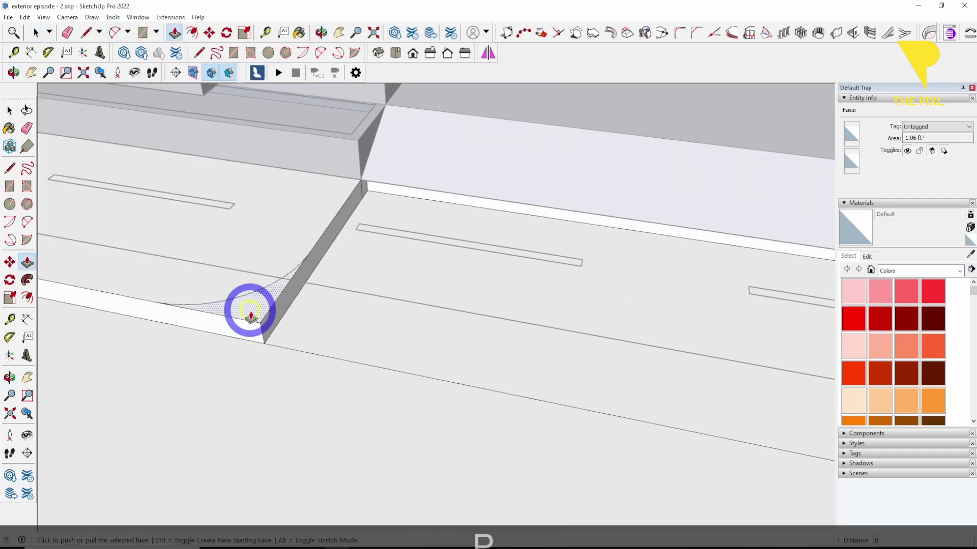
{"action": "left_click", "coordinate": [180, 383]}
{"action": "scroll", "coordinate": [191, 368], "scroll_direction": "down", "scroll_amount": 2}
{"action": "middle_click_drag", "start_coordinate": [230, 359], "coordinate": [251, 301]}
{"action": "scroll", "coordinate": [251, 301], "scroll_direction": "down", "scroll_amount": 2}
{"action": "middle_click_drag", "start_coordinate": [554, 300], "coordinate": [478, 321]}
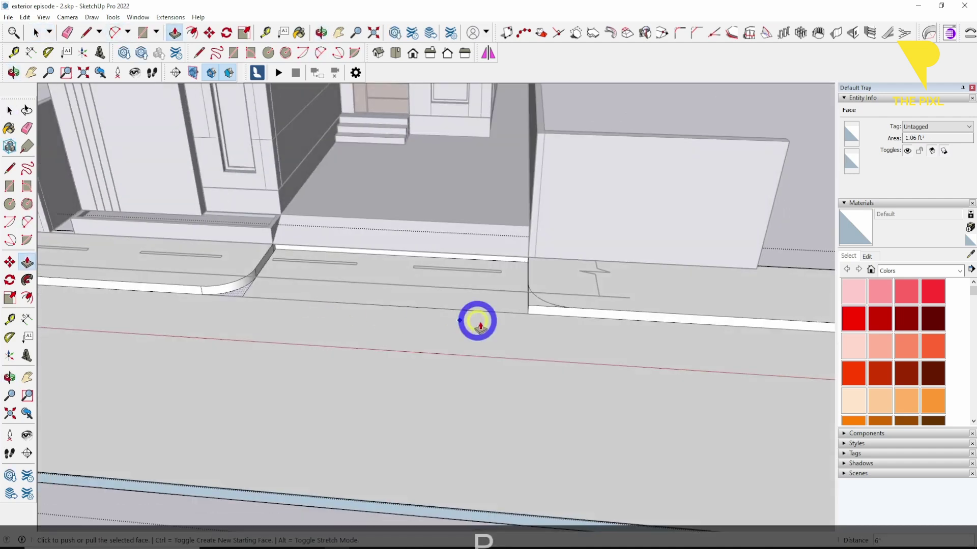
Push the corner piece outside the boundary-wall-side arc down to road level
{"action": "scroll", "coordinate": [534, 311], "scroll_direction": "up", "scroll_amount": 3}
{"action": "key", "text": "space"}
{"action": "key", "text": "p"}
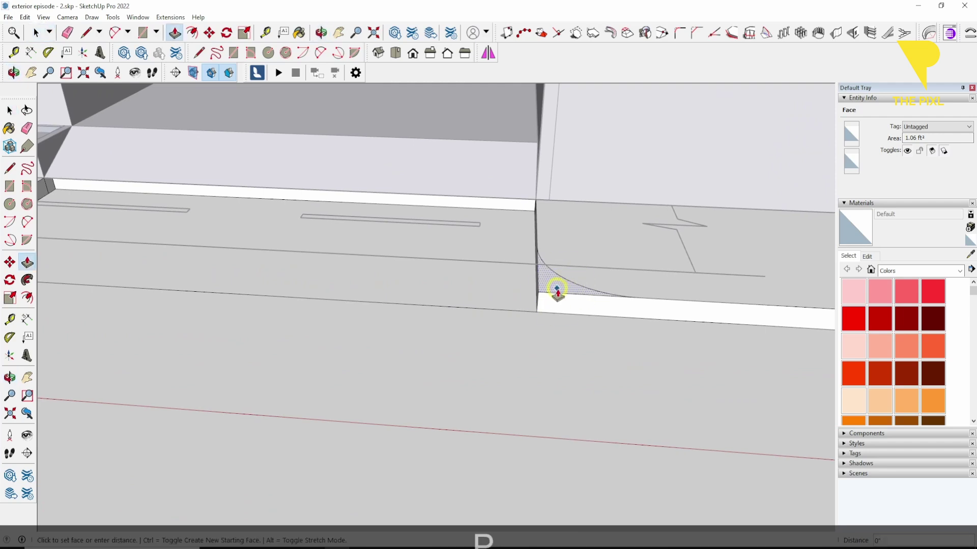
{"action": "left_click", "coordinate": [557, 290]}
{"action": "left_click", "coordinate": [606, 344]}
Hide the rest of the model and erase the leftover straight lines at both rounded corners of the driveway
{"action": "key", "text": "space"}
{"action": "scroll", "coordinate": [429, 290], "scroll_direction": "down", "scroll_amount": 2}
{"action": "left_click", "coordinate": [407, 287]}
{"action": "key", "text": "alt+q"}
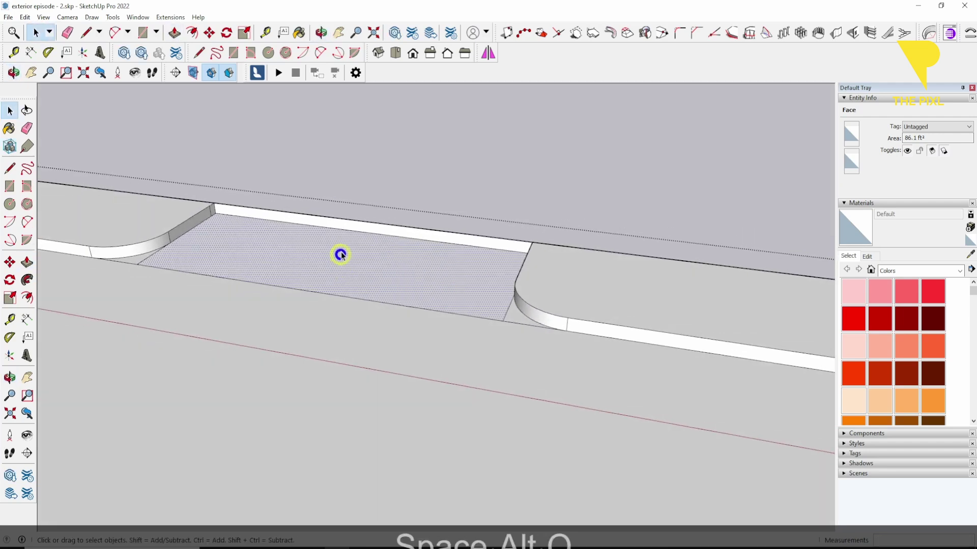
{"action": "left_click", "coordinate": [321, 226]}
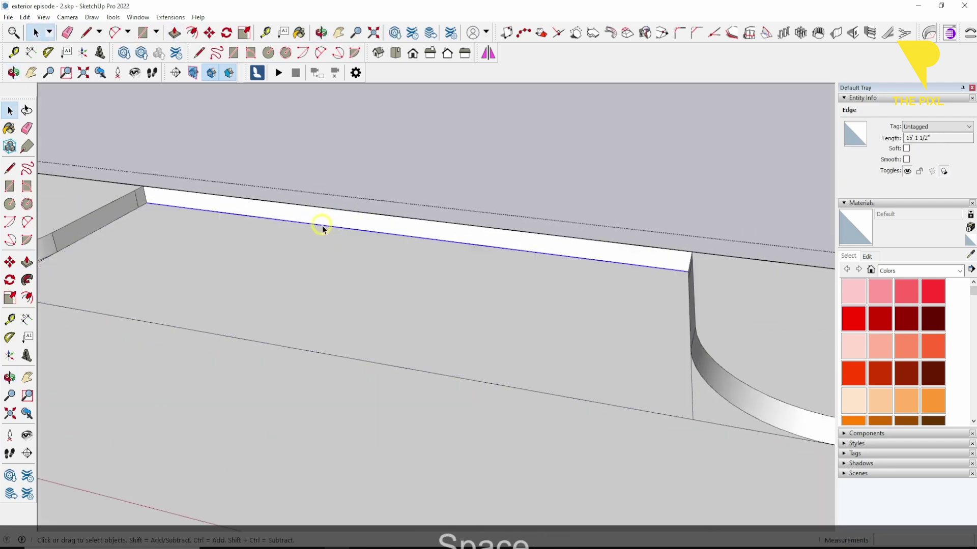
{"action": "scroll", "coordinate": [336, 236], "scroll_direction": "down", "scroll_amount": 3}
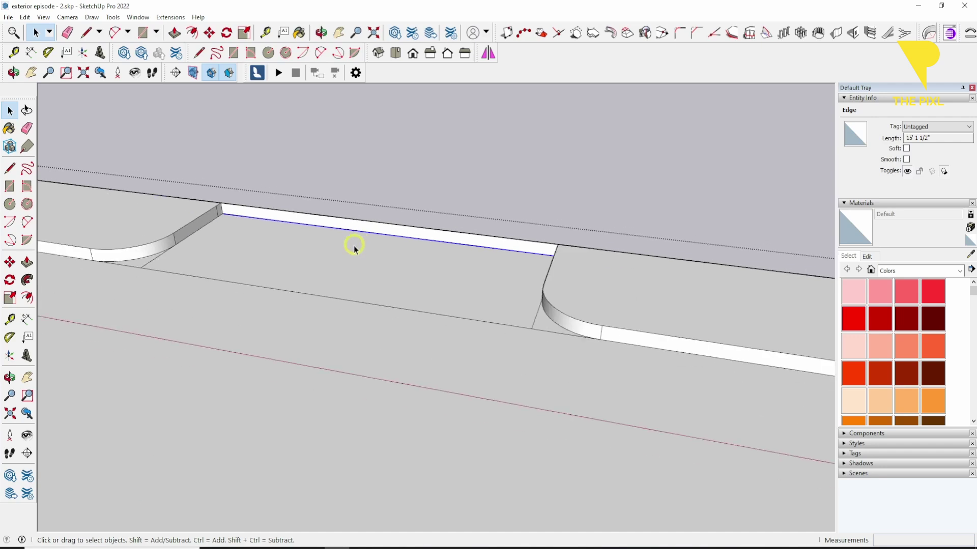
{"action": "middle_click_drag", "start_coordinate": [349, 246], "coordinate": [218, 271]}
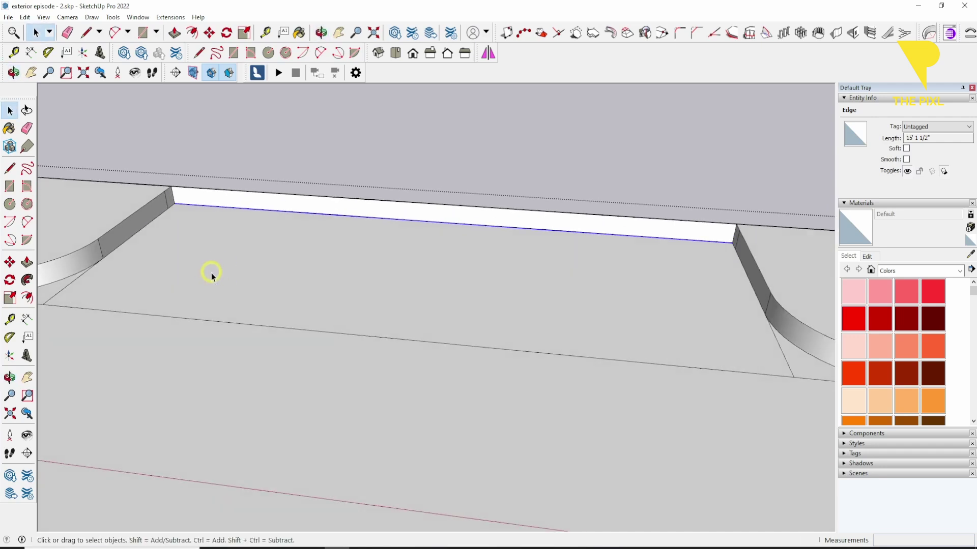
{"action": "scroll", "coordinate": [219, 273], "scroll_direction": "down", "scroll_amount": 2}
{"action": "key", "text": "space"}
{"action": "scroll", "coordinate": [133, 270], "scroll_direction": "up", "scroll_amount": 3}
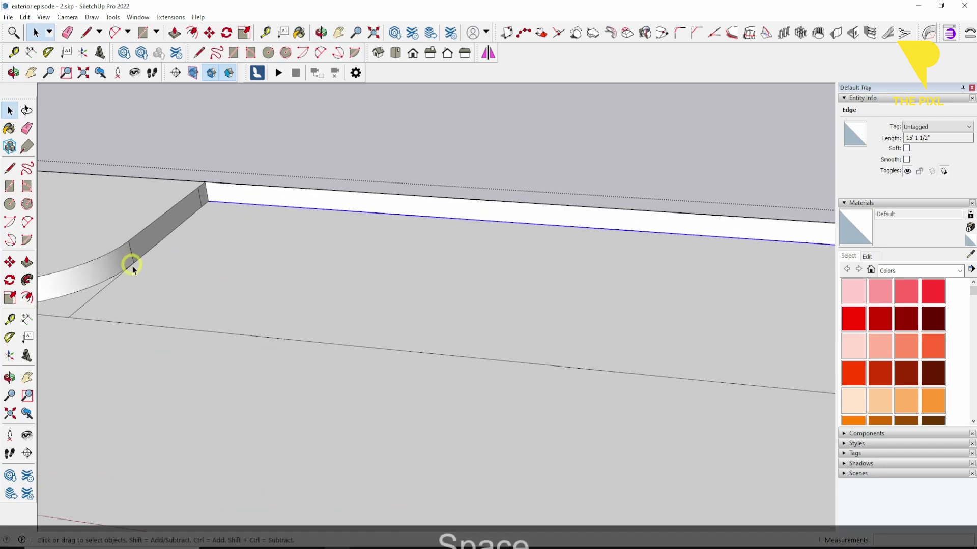
{"action": "key", "text": "e"}
{"action": "left_click", "coordinate": [179, 288]}
{"action": "scroll", "coordinate": [356, 305], "scroll_direction": "down", "scroll_amount": 3}
{"action": "scroll", "coordinate": [585, 331], "scroll_direction": "up", "scroll_amount": 2}
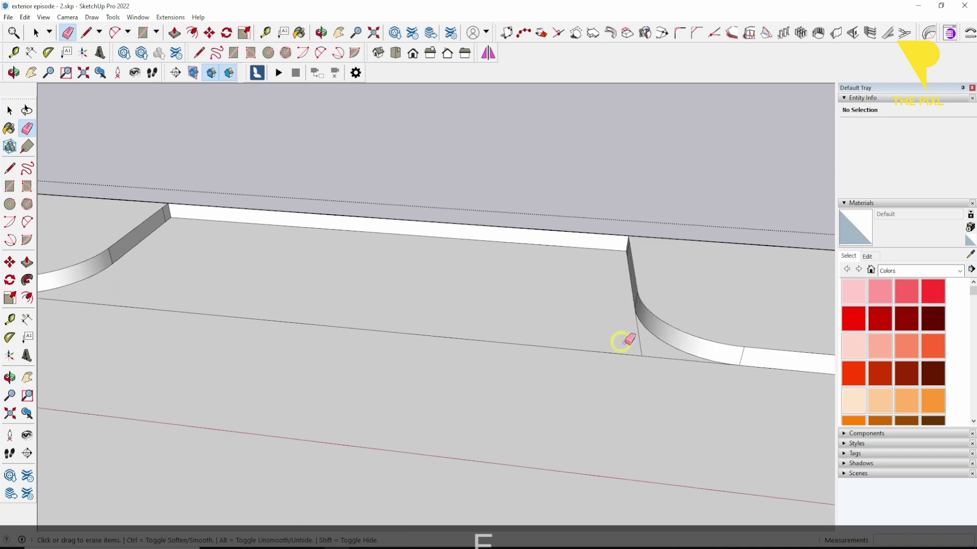
{"action": "middle_click_drag", "start_coordinate": [648, 344], "coordinate": [469, 354]}
Select the driveway face with its bounding edges and show the rest of the model again
{"action": "double_click", "coordinate": [441, 296]}
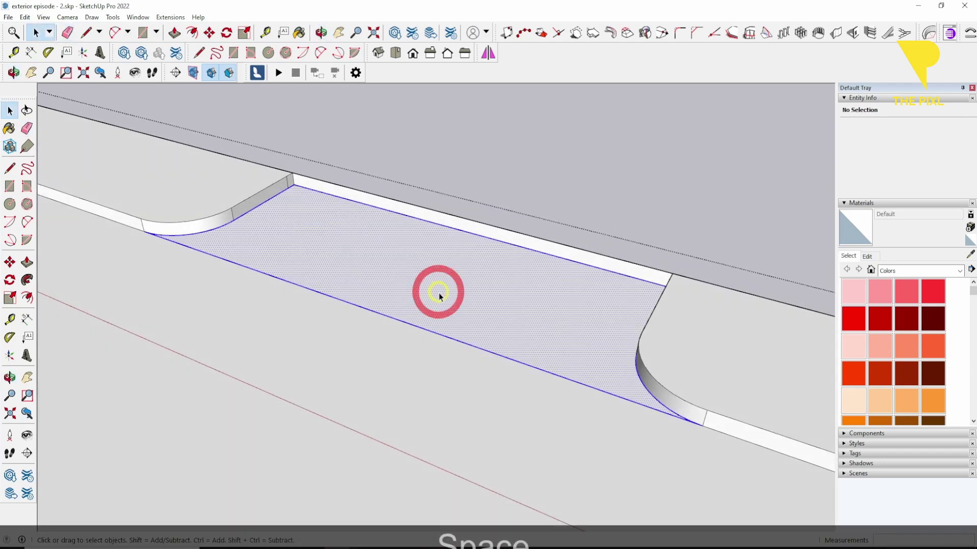
{"action": "middle_click_drag", "start_coordinate": [441, 290], "coordinate": [339, 284]}
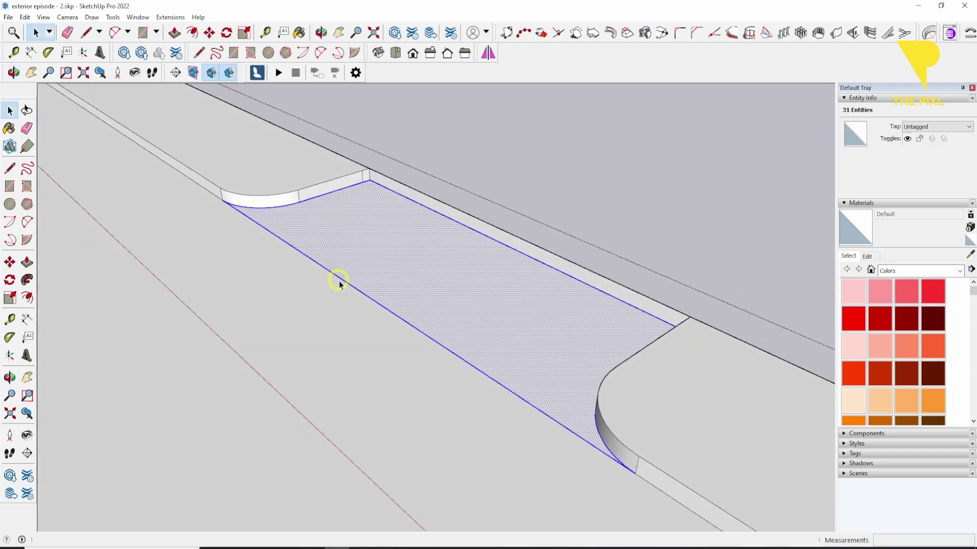
{"action": "middle_click_drag", "start_coordinate": [338, 281], "coordinate": [444, 323]}
{"action": "key", "text": "alt+q"}
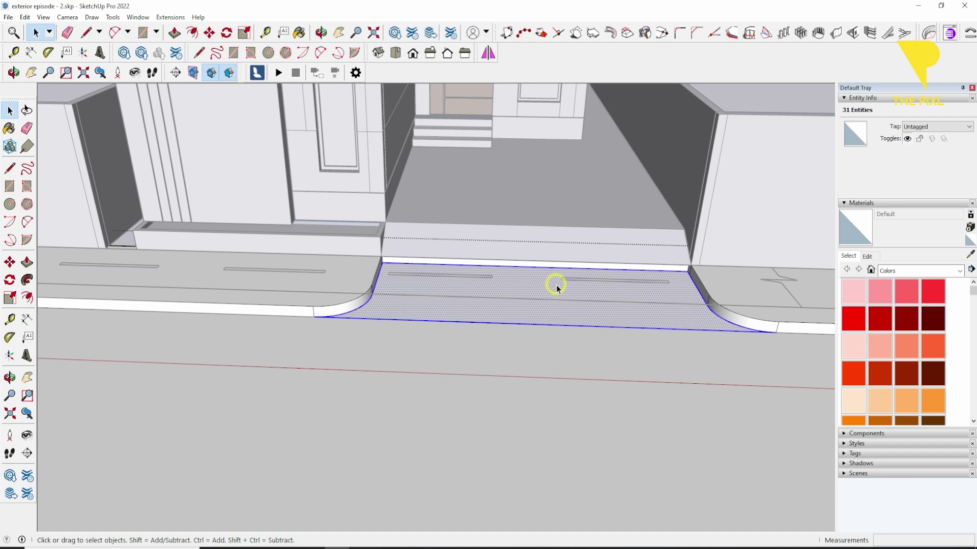
Hide the rest of the model around the selected driveway face between the two rounded kerbs
{"action": "middle_click_drag", "start_coordinate": [556, 288], "coordinate": [552, 312]}
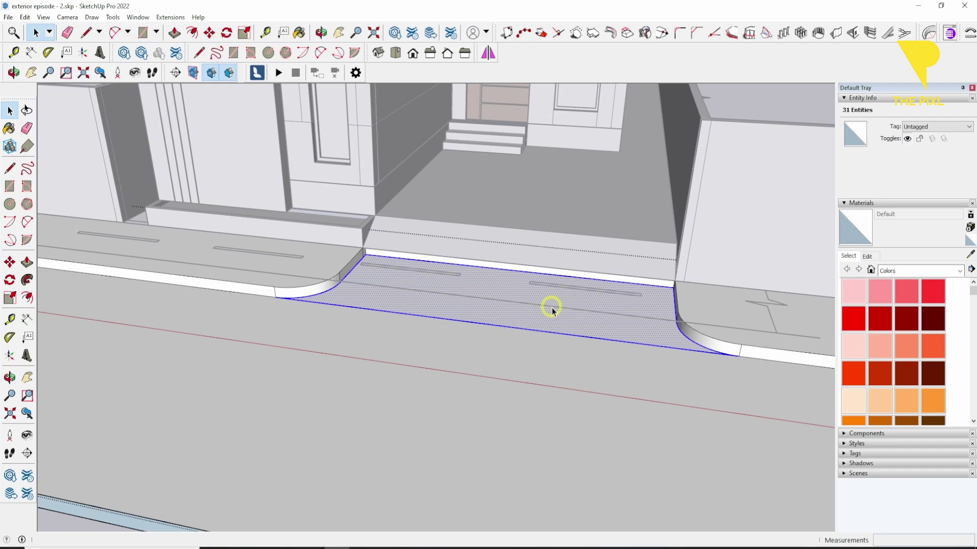
{"action": "key", "text": "alt+q"}
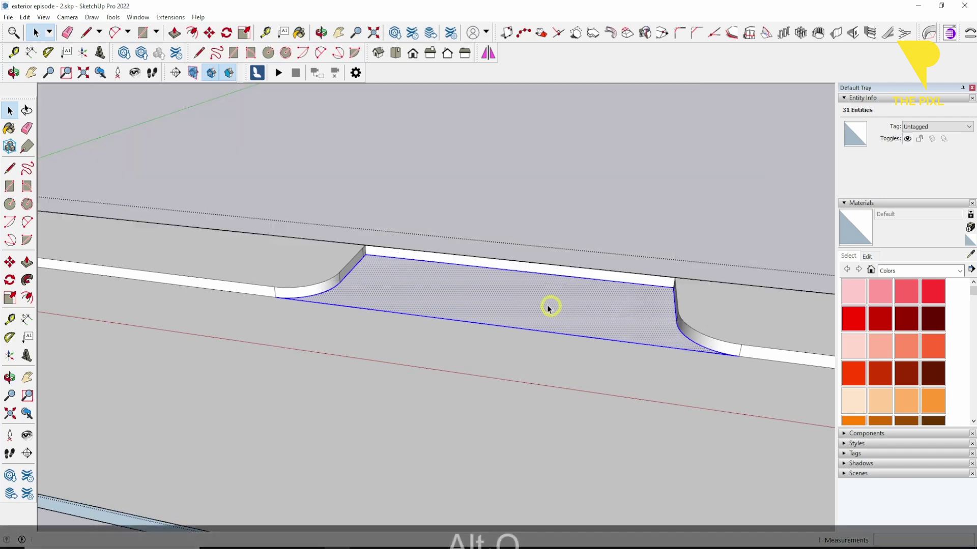
{"action": "scroll", "coordinate": [422, 259], "scroll_direction": "up", "scroll_amount": 4}
{"action": "scroll", "coordinate": [397, 300], "scroll_direction": "down", "scroll_amount": 4}
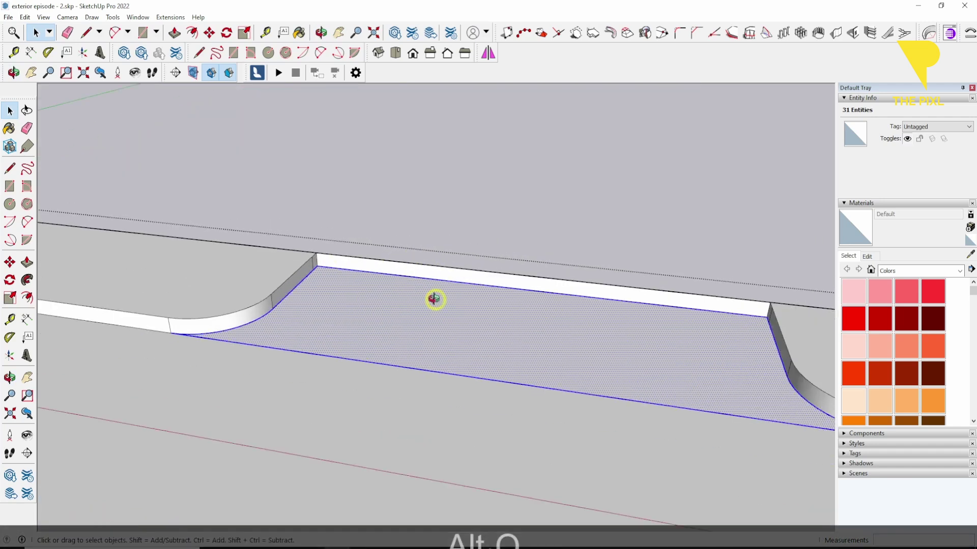
{"action": "middle_click_drag", "start_coordinate": [431, 296], "coordinate": [166, 268]}
{"action": "middle_click_drag", "start_coordinate": [449, 315], "coordinate": [328, 355]}
Rotate the driveway face about 5° around its road-side edge so its house-side edge rises to sidewalk level, and close the group
{"action": "key", "text": "q"}
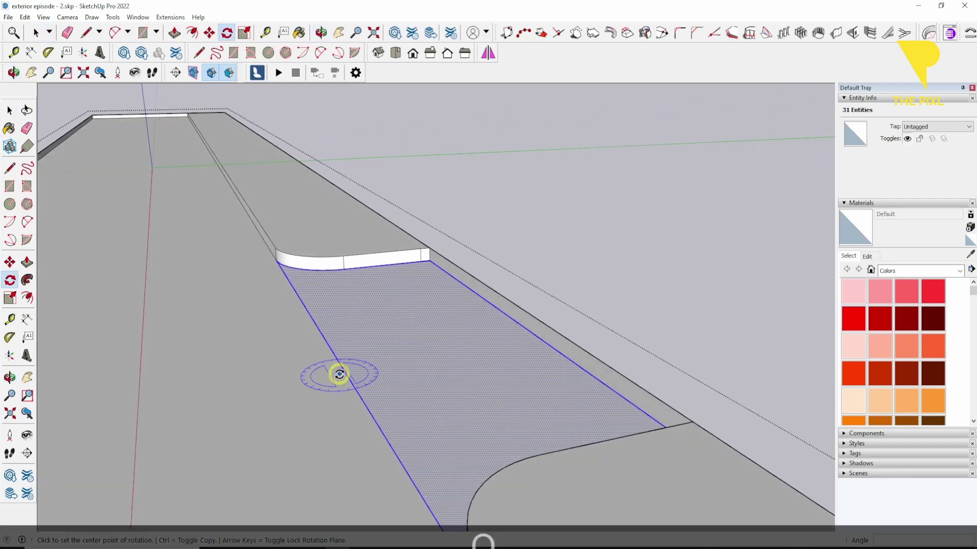
{"action": "key", "text": "Right"}
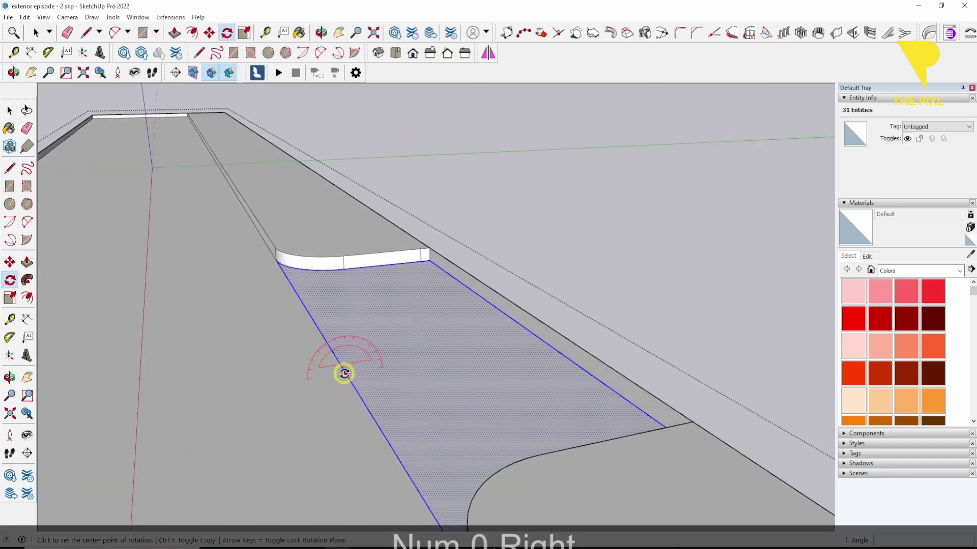
{"action": "left_click", "coordinate": [346, 374]}
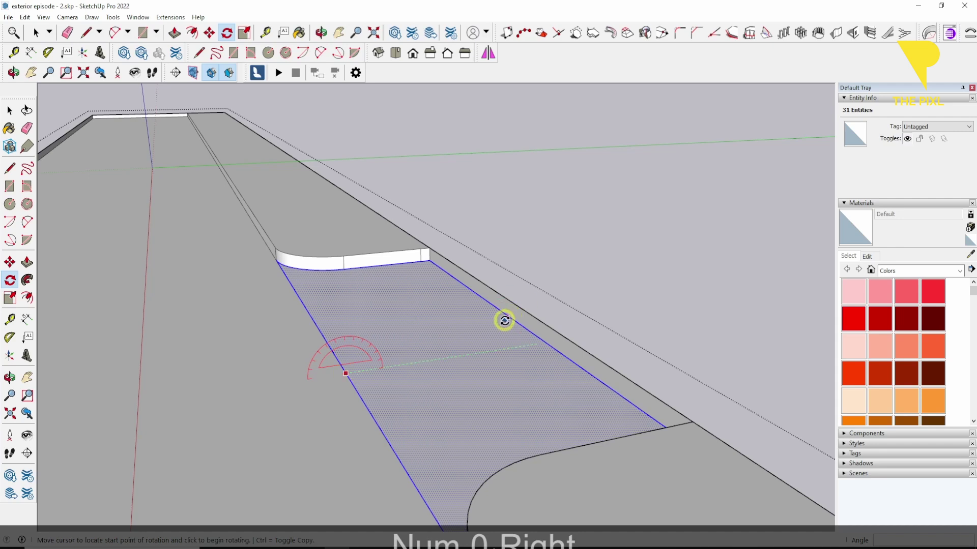
{"action": "left_click", "coordinate": [543, 338]}
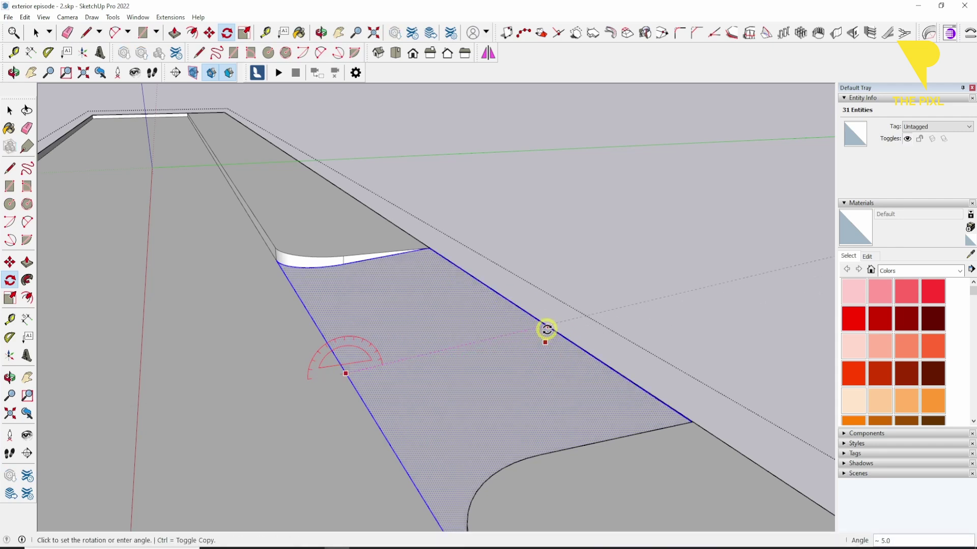
{"action": "left_click", "coordinate": [547, 332]}
{"action": "middle_click_drag", "start_coordinate": [456, 311], "coordinate": [534, 312]}
{"action": "key", "text": "Escape"}
{"action": "key", "text": "space"}
{"action": "key", "text": "Escape"}
Open the house's base slab group with the planter for editing and show the rest of the model around it
{"action": "scroll", "coordinate": [661, 373], "scroll_direction": "down", "scroll_amount": 2}
{"action": "middle_click_drag", "start_coordinate": [534, 313], "coordinate": [305, 310]}
{"action": "scroll", "coordinate": [441, 258], "scroll_direction": "down", "scroll_amount": 2}
{"action": "scroll", "coordinate": [342, 321], "scroll_direction": "up", "scroll_amount": 5}
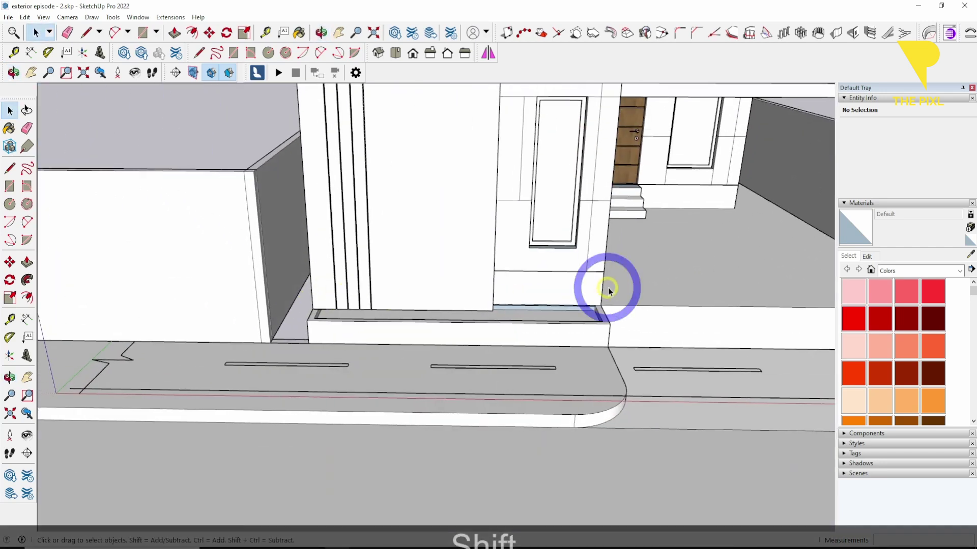
{"action": "key", "text": "space"}
{"action": "left_click", "coordinate": [626, 270]}
{"action": "triple_click", "coordinate": [635, 275]}
{"action": "middle_click_drag", "start_coordinate": [498, 282], "coordinate": [45, 314]}
{"action": "left_click", "coordinate": [382, 316]}
{"action": "key", "text": "p"}
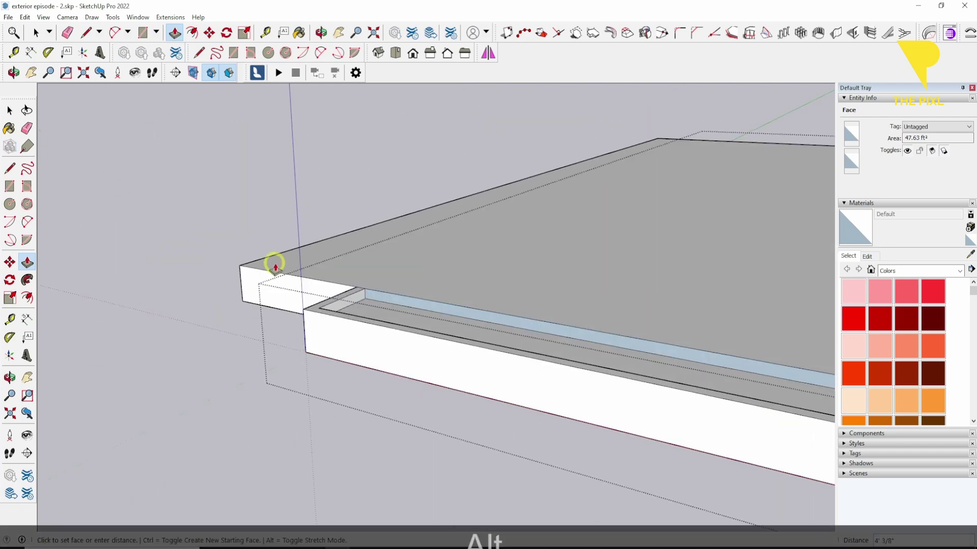
{"action": "key", "text": "alt+q"}
Pull the front face of the narrow strip between boundary wall and planter out 2' flush with the planter front, and close the group
{"action": "left_click", "coordinate": [279, 251]}
{"action": "middle_click_drag", "start_coordinate": [279, 253], "coordinate": [382, 327]}
{"action": "key", "text": "space"}
{"action": "left_click", "coordinate": [379, 325]}
{"action": "key", "text": "p"}
{"action": "left_click", "coordinate": [377, 330]}
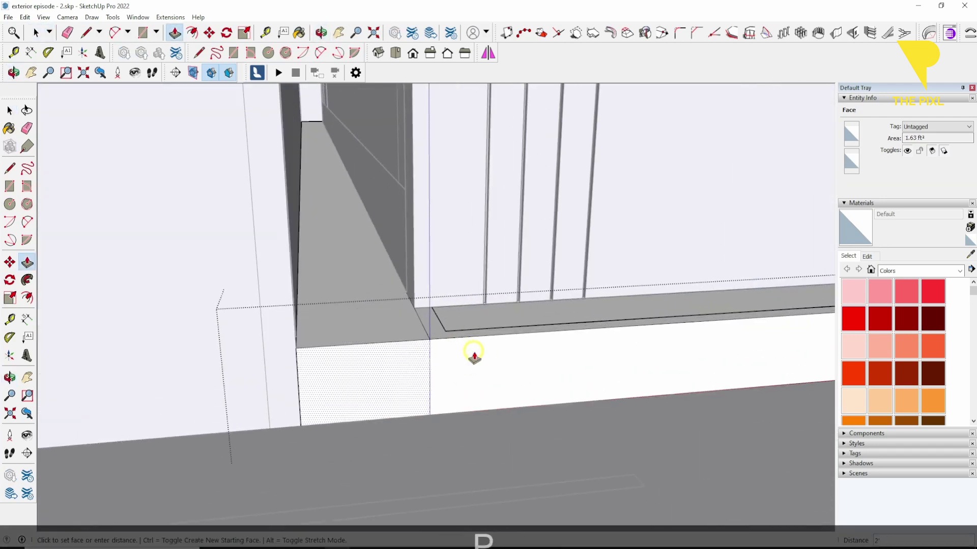
{"action": "key", "text": "Escape"}
{"action": "key", "text": "space"}
{"action": "key", "text": "Escape"}
Save the exterior model with the sloped driveway and extended side strip
{"action": "middle_click_drag", "start_coordinate": [472, 353], "coordinate": [444, 324]}
{"action": "scroll", "coordinate": [444, 325], "scroll_direction": "down", "scroll_amount": 5}
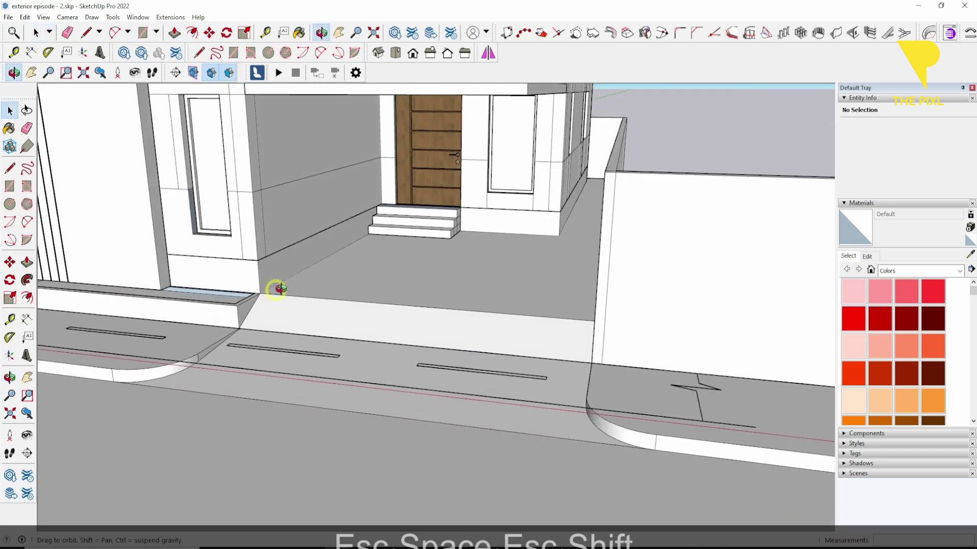
{"action": "middle_click_drag", "start_coordinate": [277, 285], "coordinate": [469, 329]}
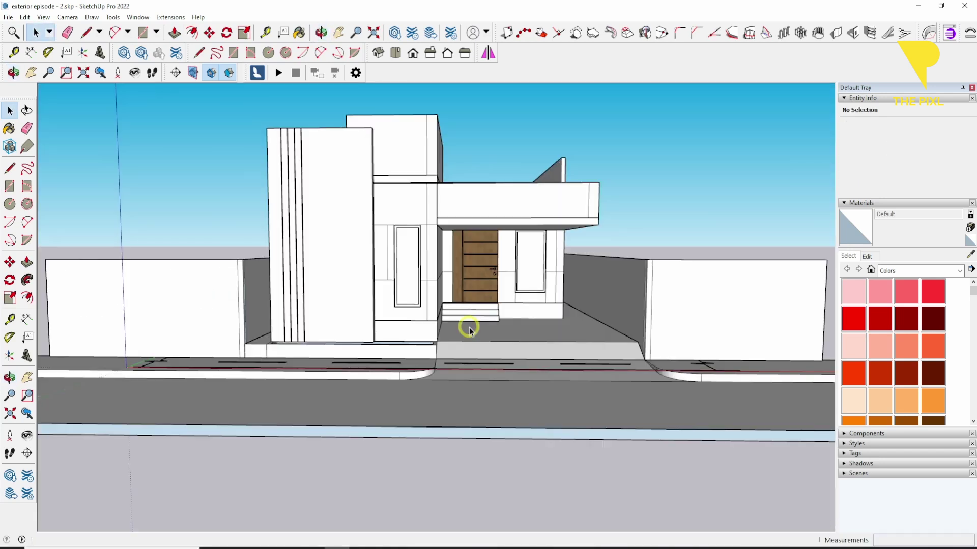
{"action": "key", "text": "Escape"}
{"action": "key", "text": "space"}
{"action": "key", "text": "Escape"}
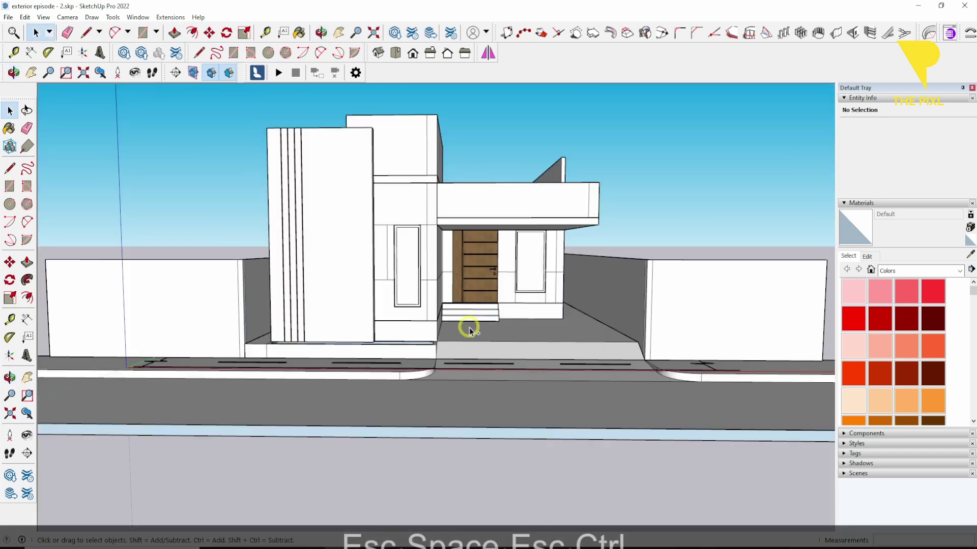
{"action": "key", "text": "ctrl+s"}
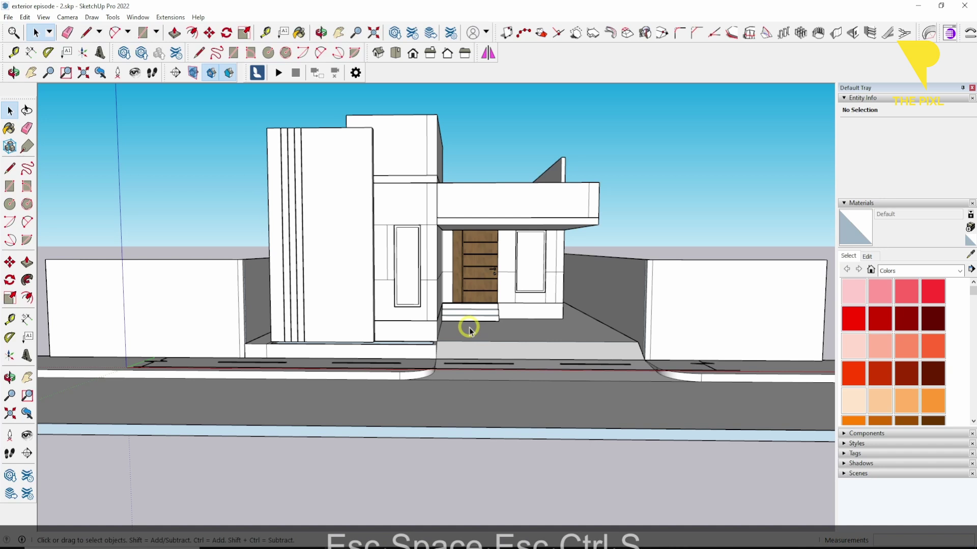
{"action": "middle_click_drag", "start_coordinate": [469, 330], "coordinate": [550, 326]}
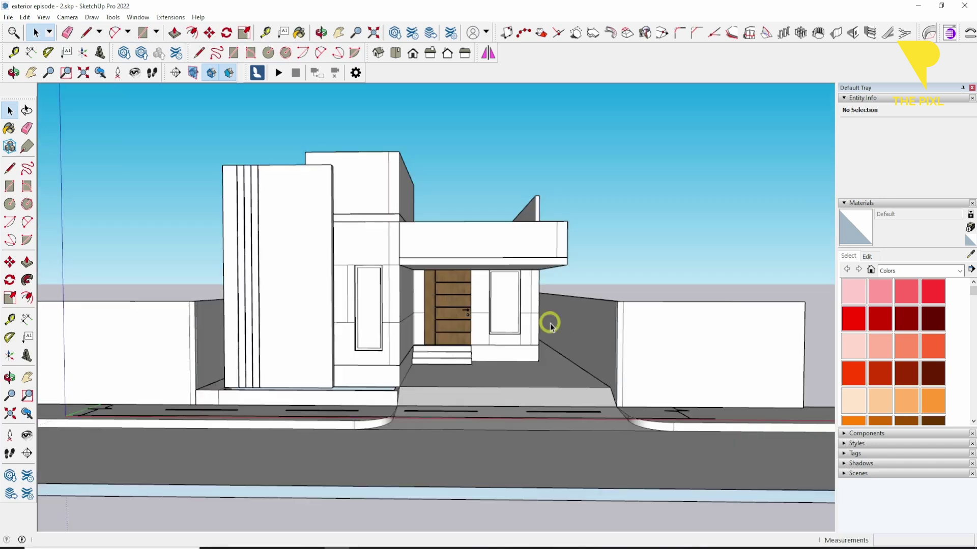